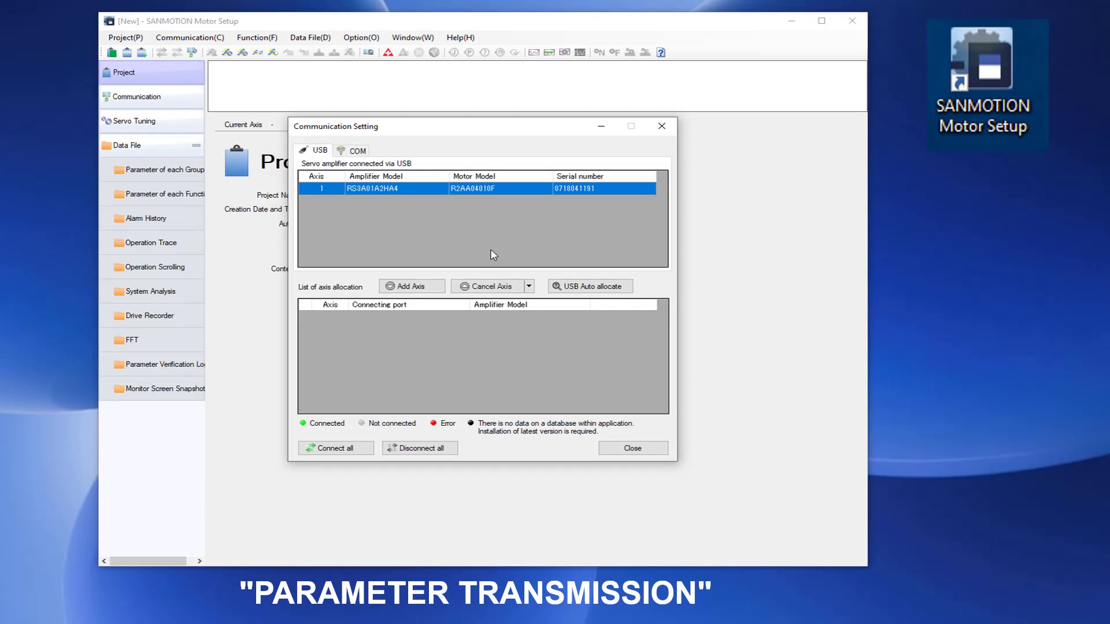
# Step: Add the detected RS3A01A2HA4 amplifier as axis 1, connect to it over USB, and close the communication settings
pyautogui.click(417, 287)
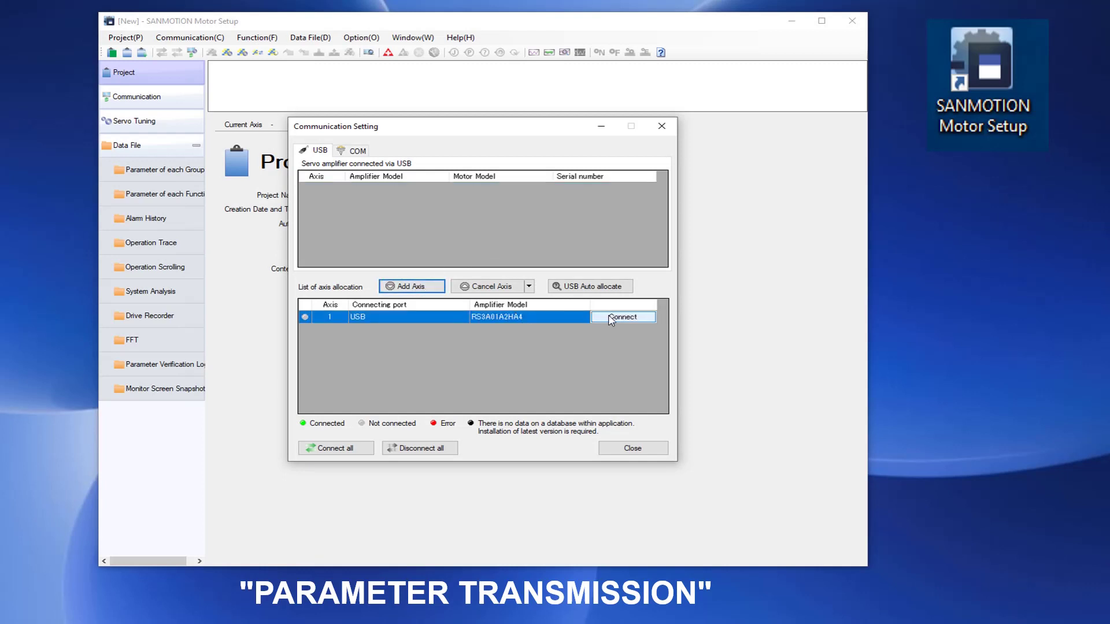
pyautogui.click(611, 320)
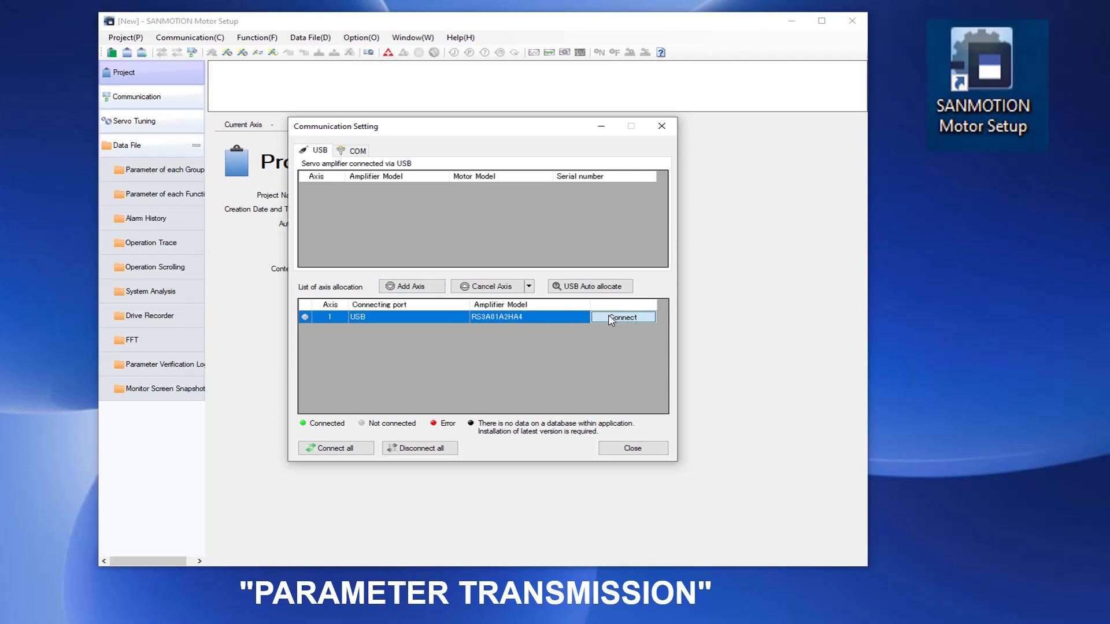
pyautogui.click(632, 449)
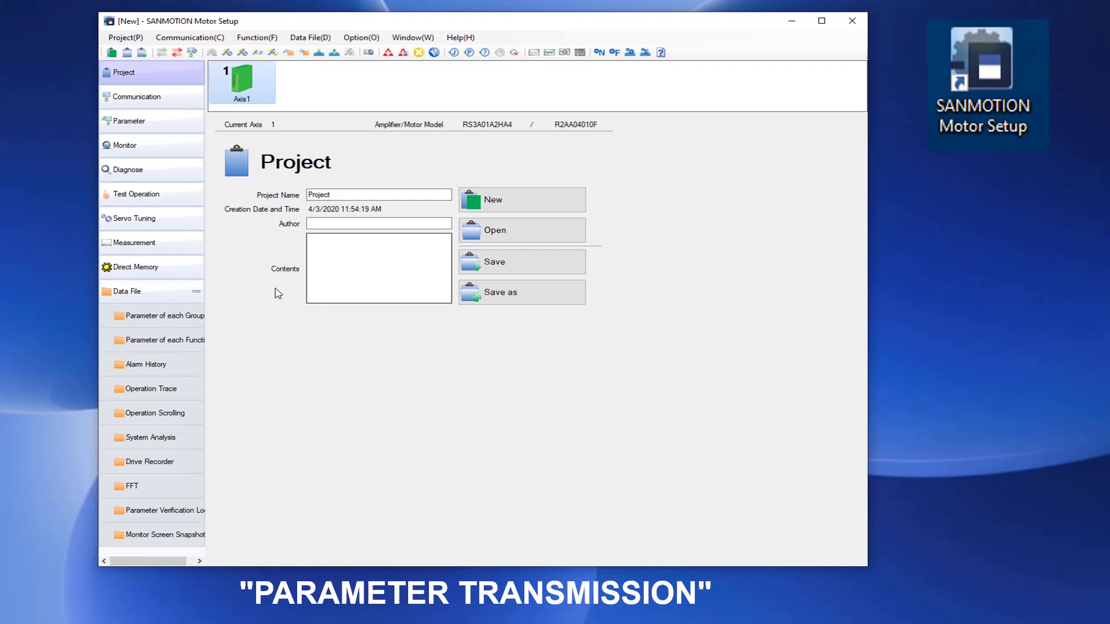
# Step: Transmit axis 1's parameters to a file named Parameter1 (.ap1) on the Desktop
pyautogui.click(141, 124)
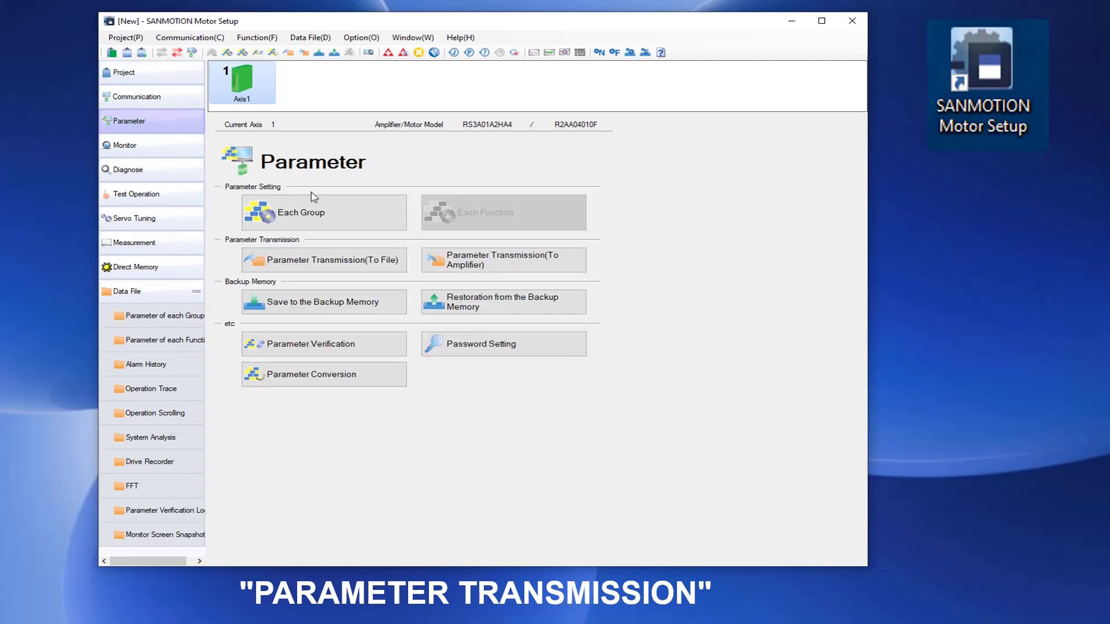
pyautogui.click(377, 263)
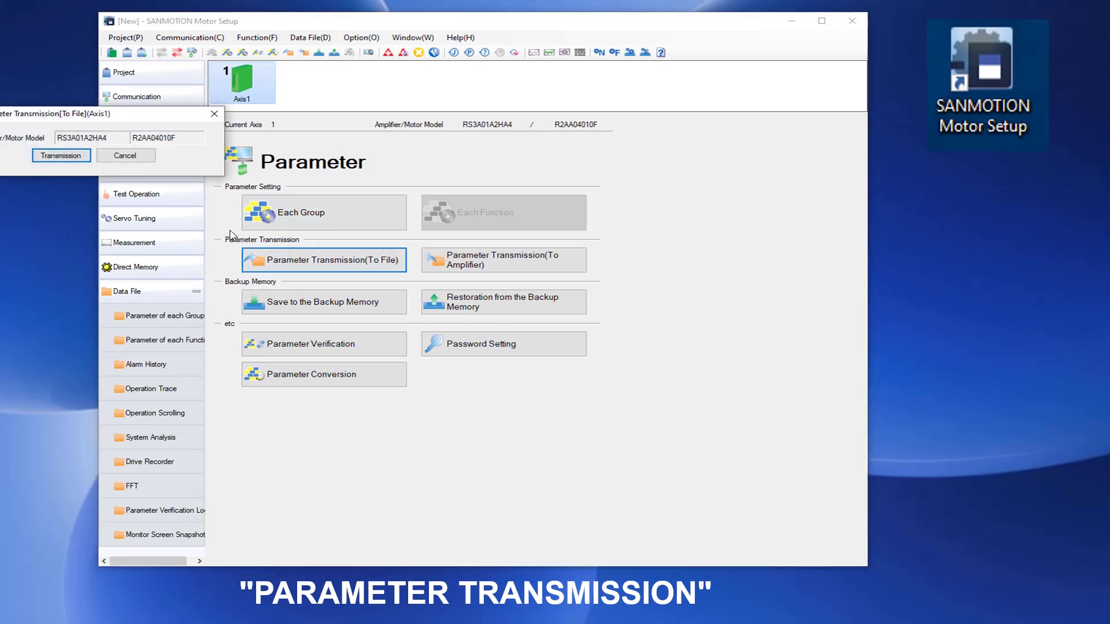
pyautogui.moveTo(143, 116); pyautogui.dragTo(439, 316)
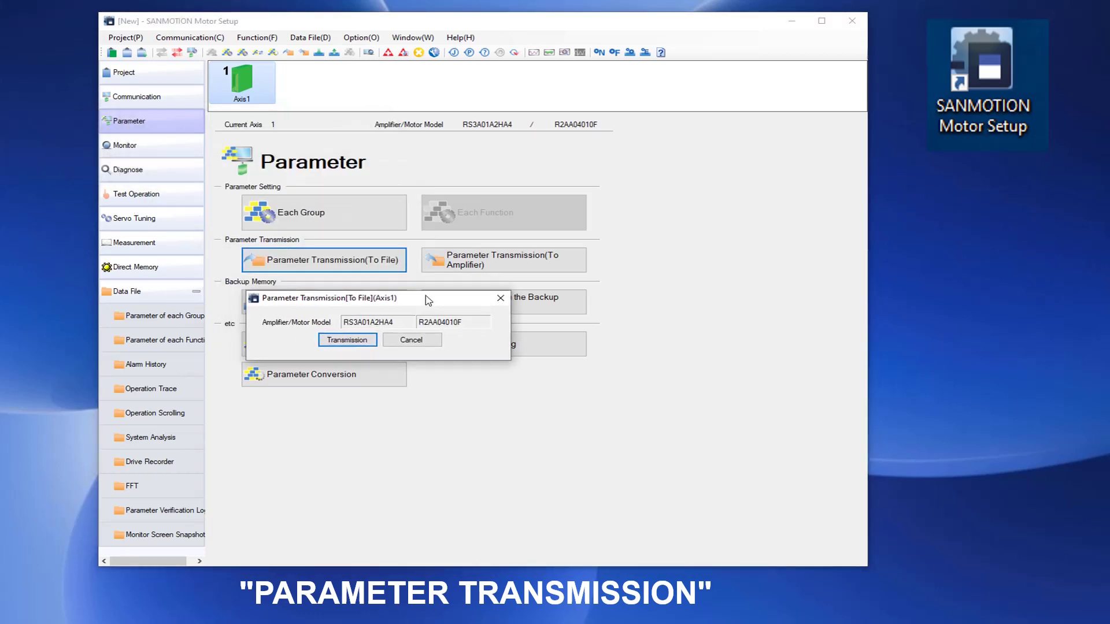
pyautogui.click(347, 340)
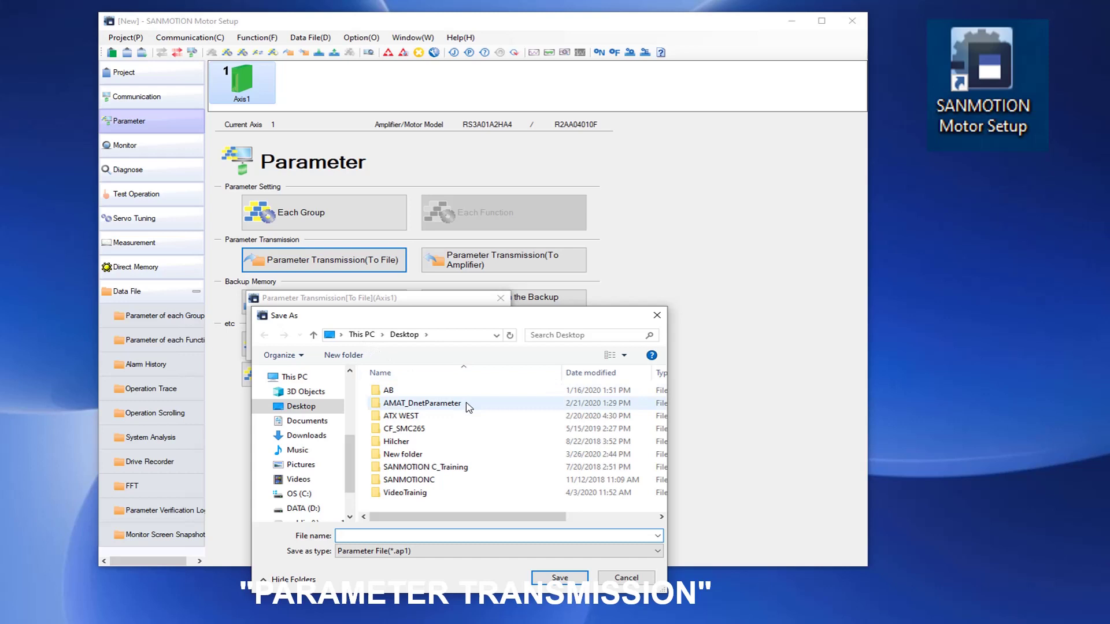
pyautogui.click(305, 407)
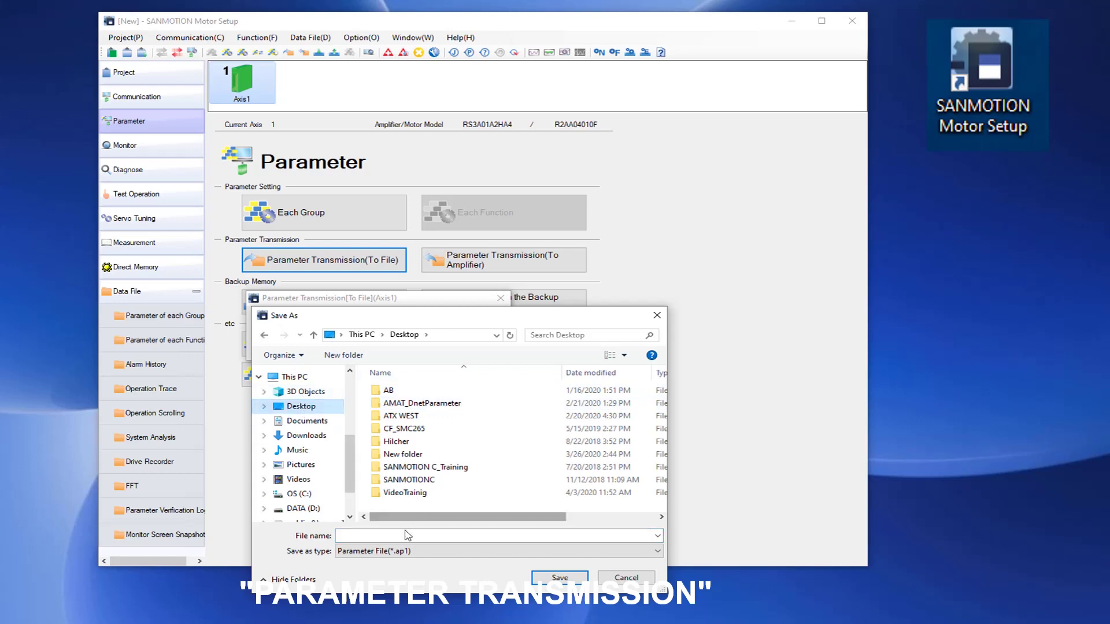
pyautogui.click(406, 536)
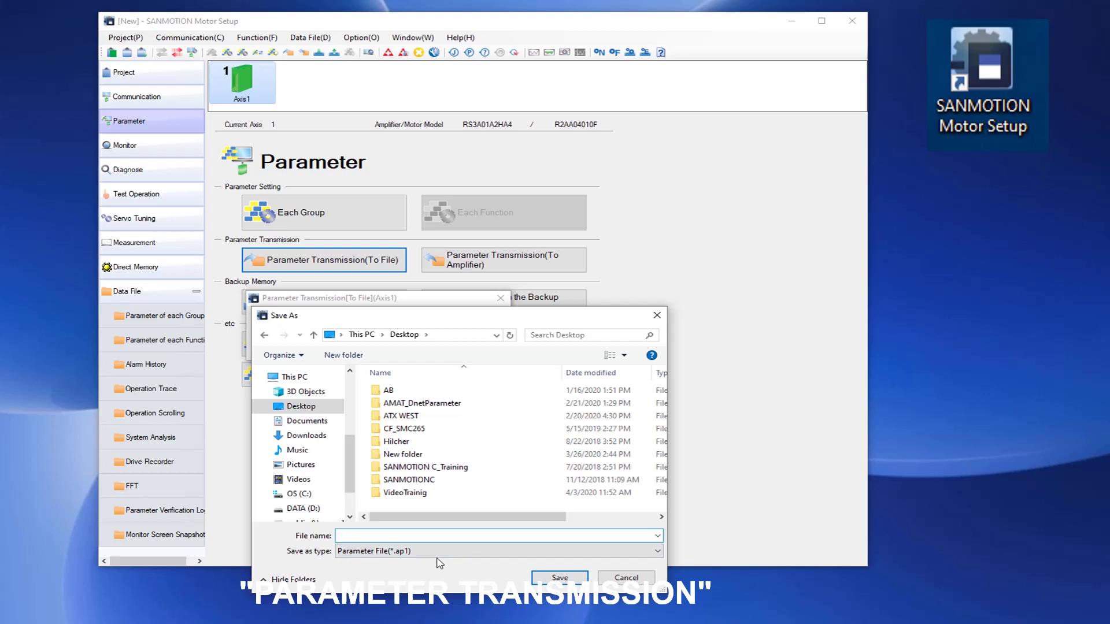
pyautogui.write('Parameter1')
pyautogui.click(551, 576)
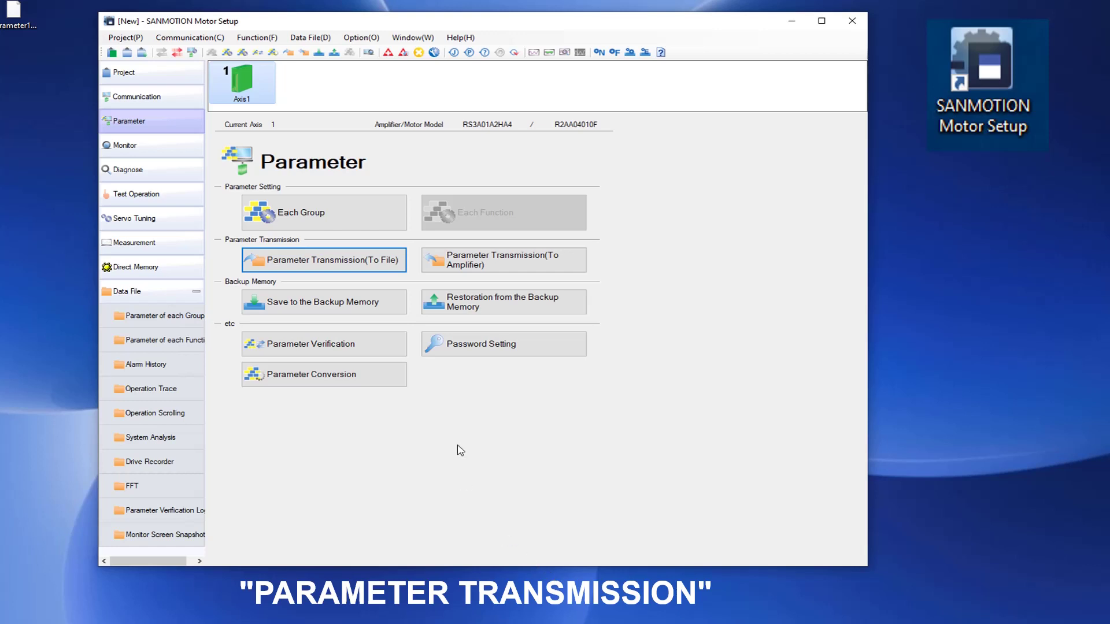
# Step: Transmit Parameter1.ap1 from the Desktop to the axis 1 amplifier
pyautogui.click(465, 268)
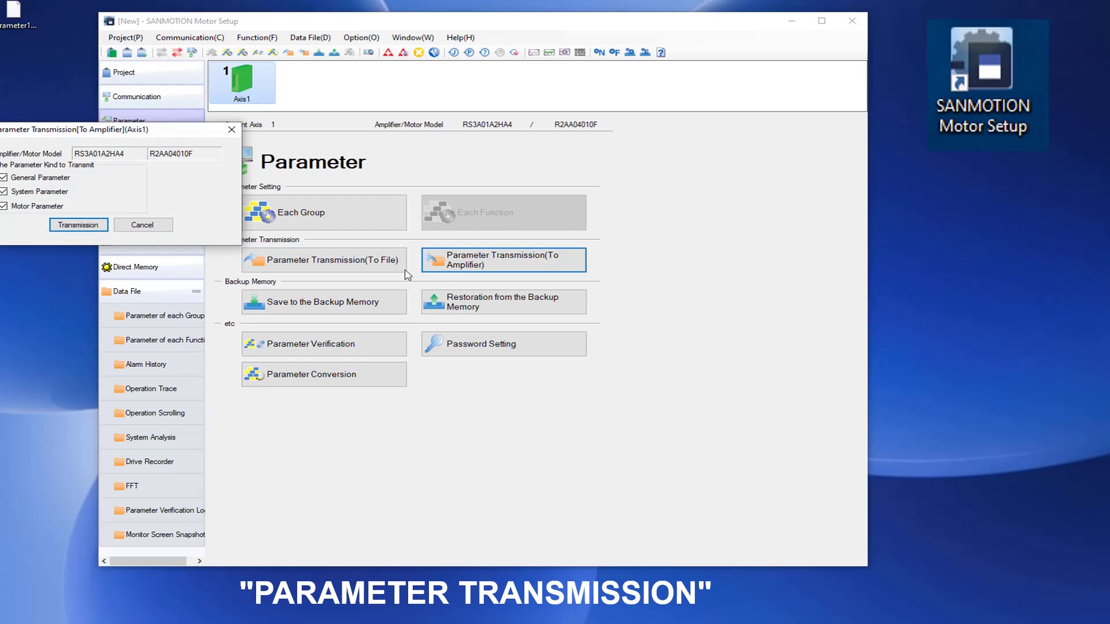
pyautogui.click(89, 227)
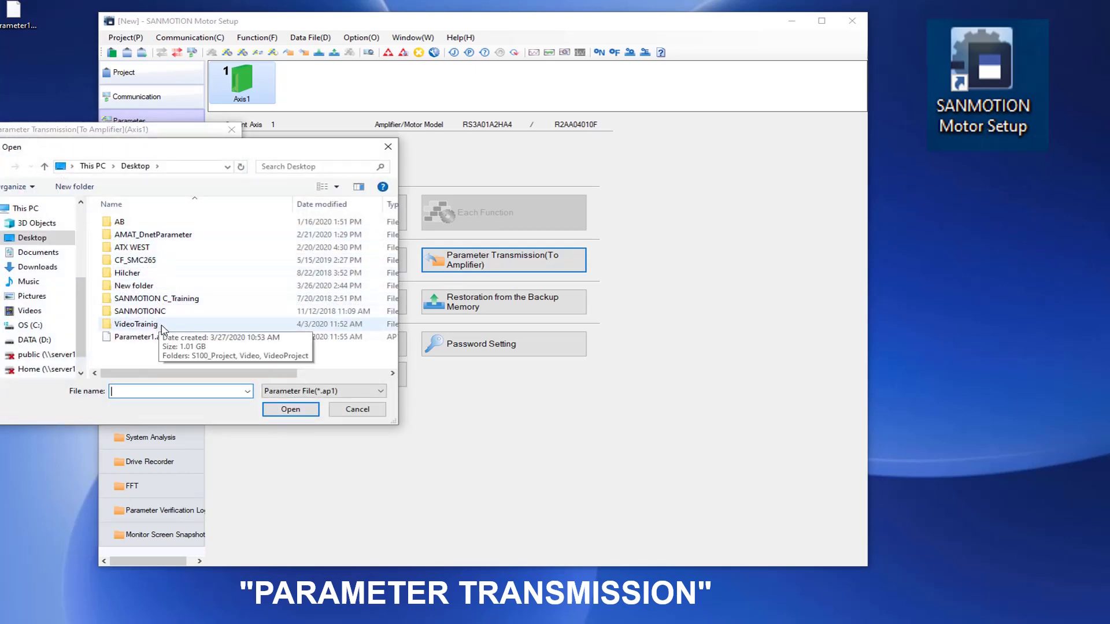
pyautogui.click(165, 338)
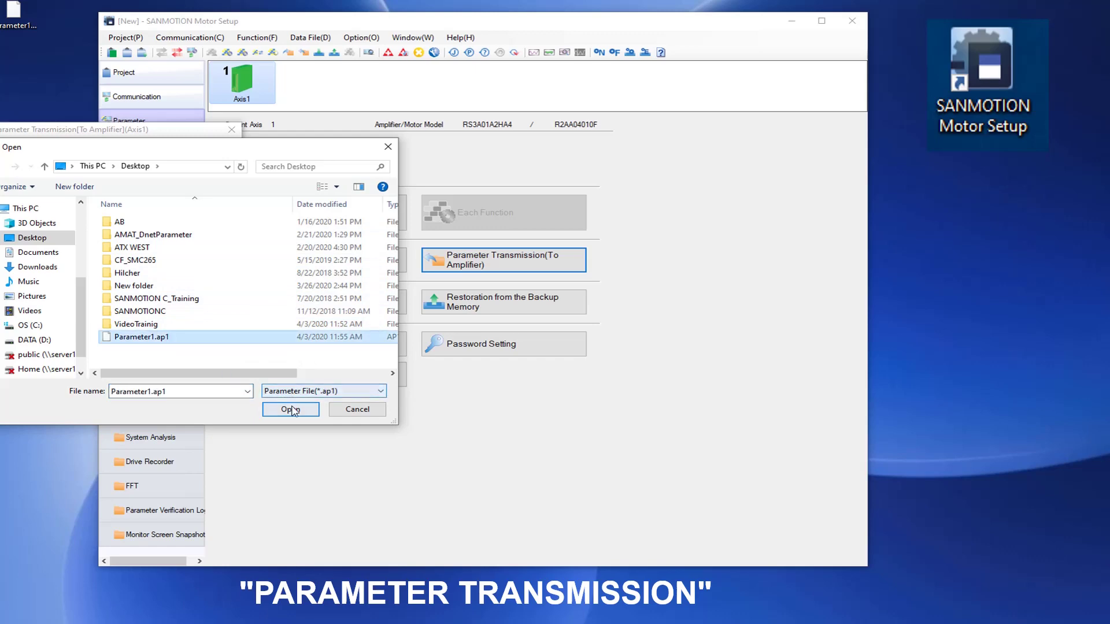
pyautogui.click(292, 408)
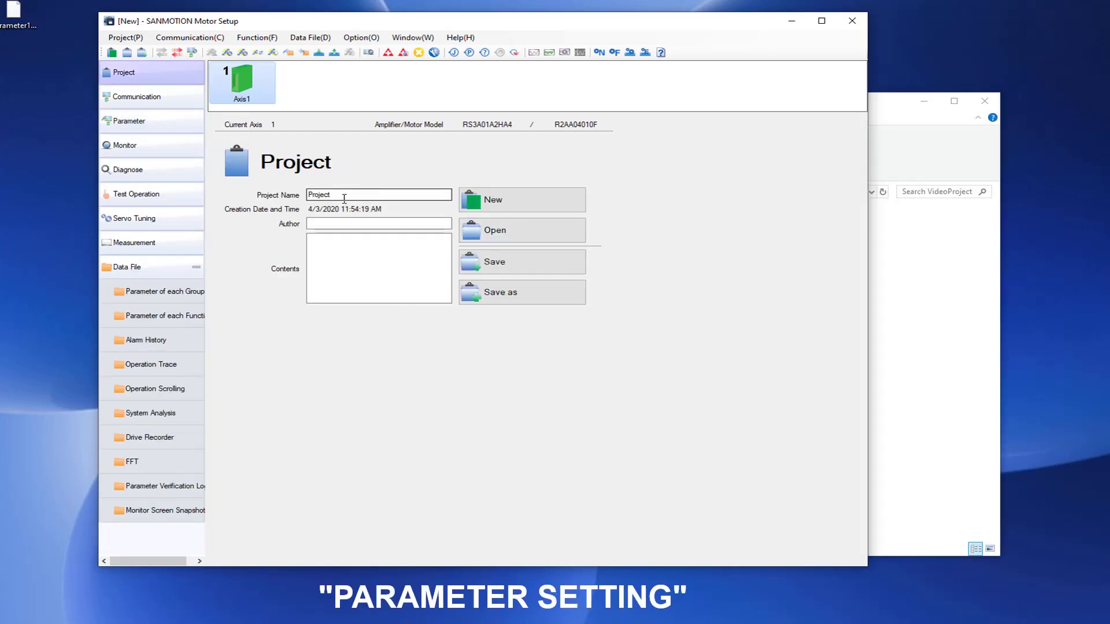
# Step: Open the Each Group parameter window for Axis 1, showing the System values read from the amplifier
pyautogui.click(175, 129)
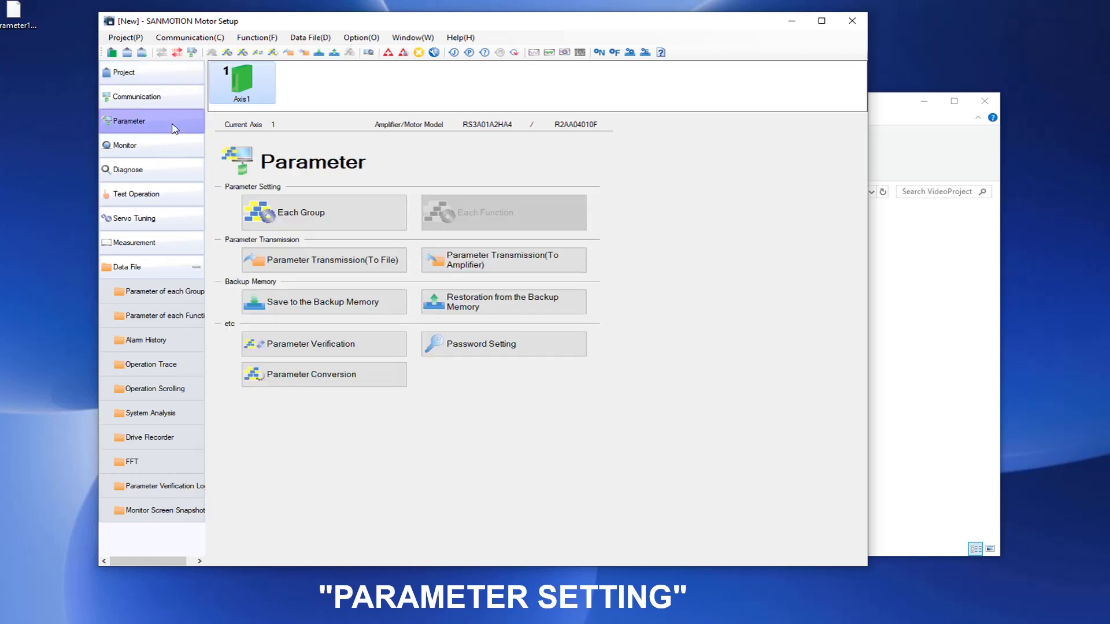
pyautogui.click(303, 214)
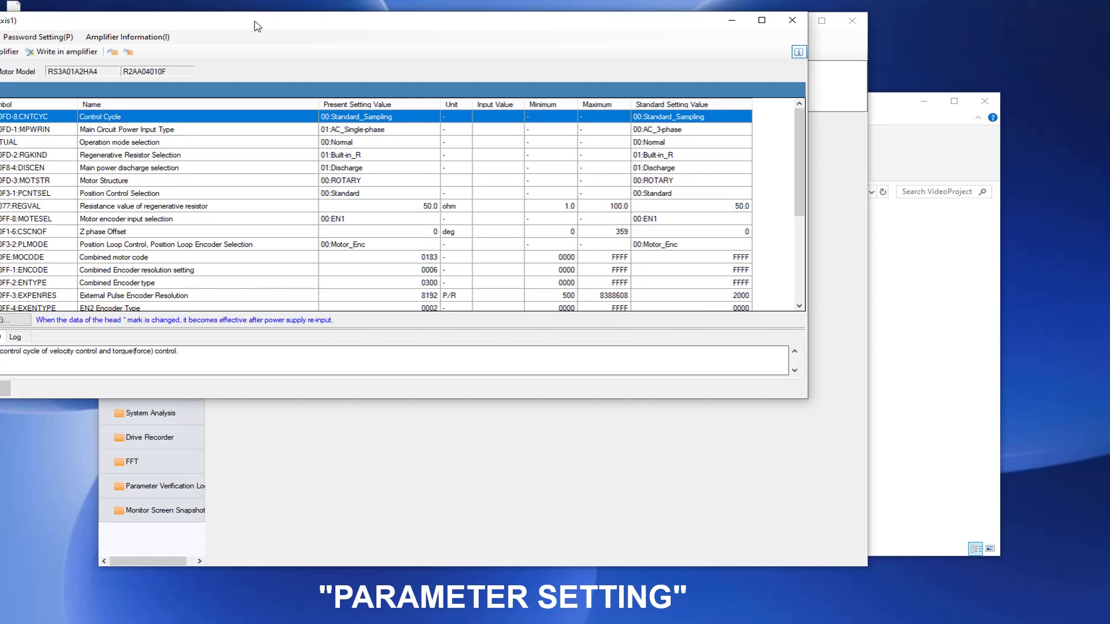
pyautogui.moveTo(258, 25); pyautogui.dragTo(415, 78)
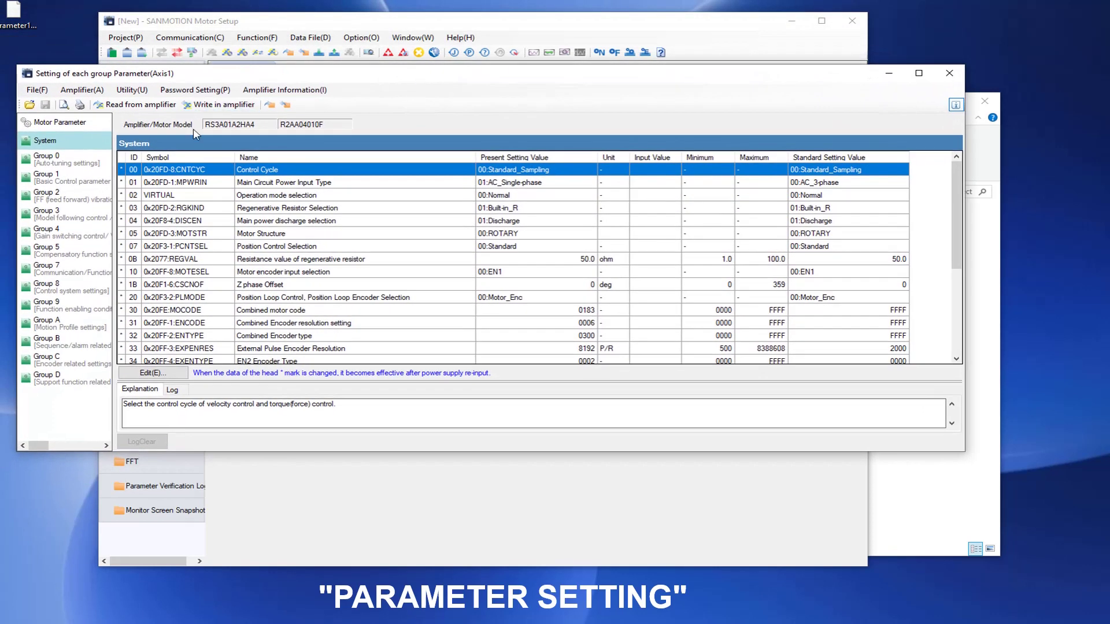
# Step: Choose R2AA04010F.mt2 as the motor combination input (R2AA04010F(100D-0183)), then return to System parameters
pyautogui.click(60, 122)
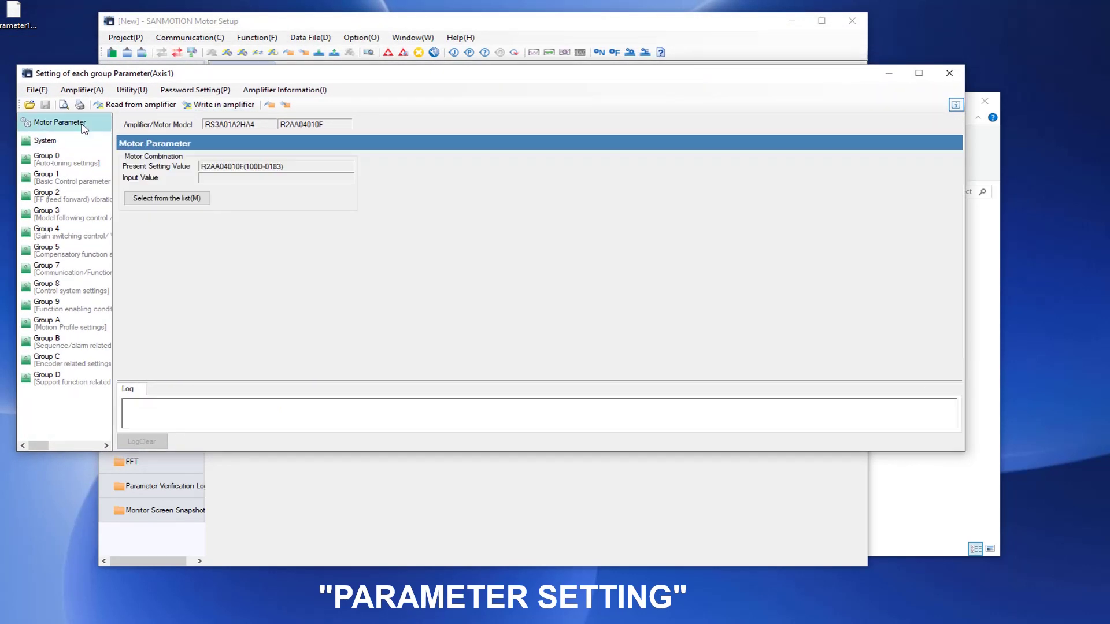
pyautogui.click(164, 199)
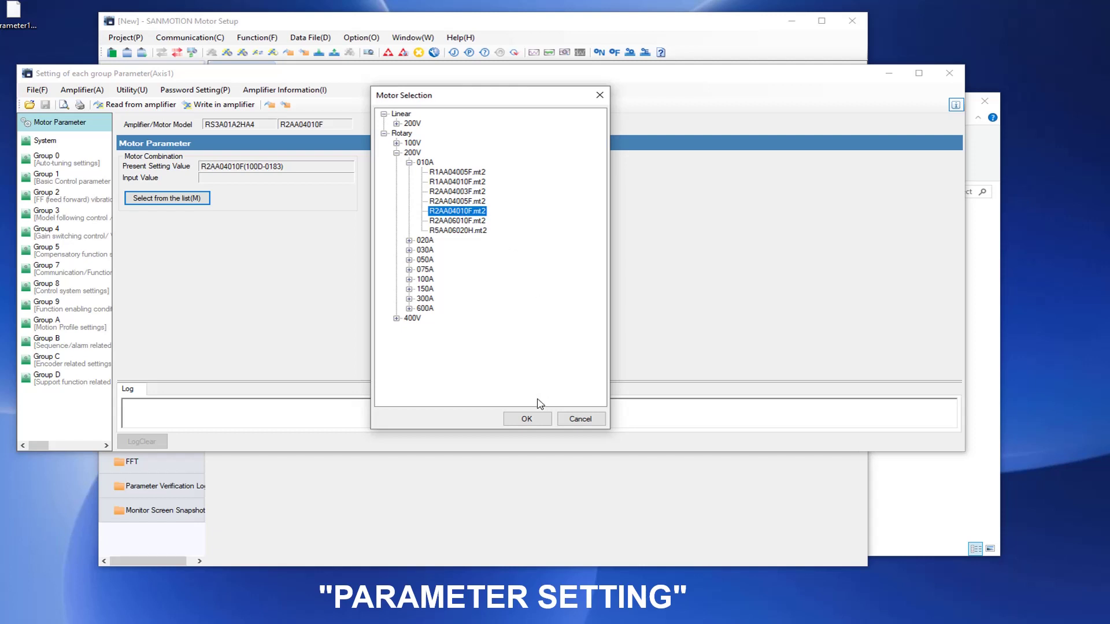
pyautogui.click(530, 421)
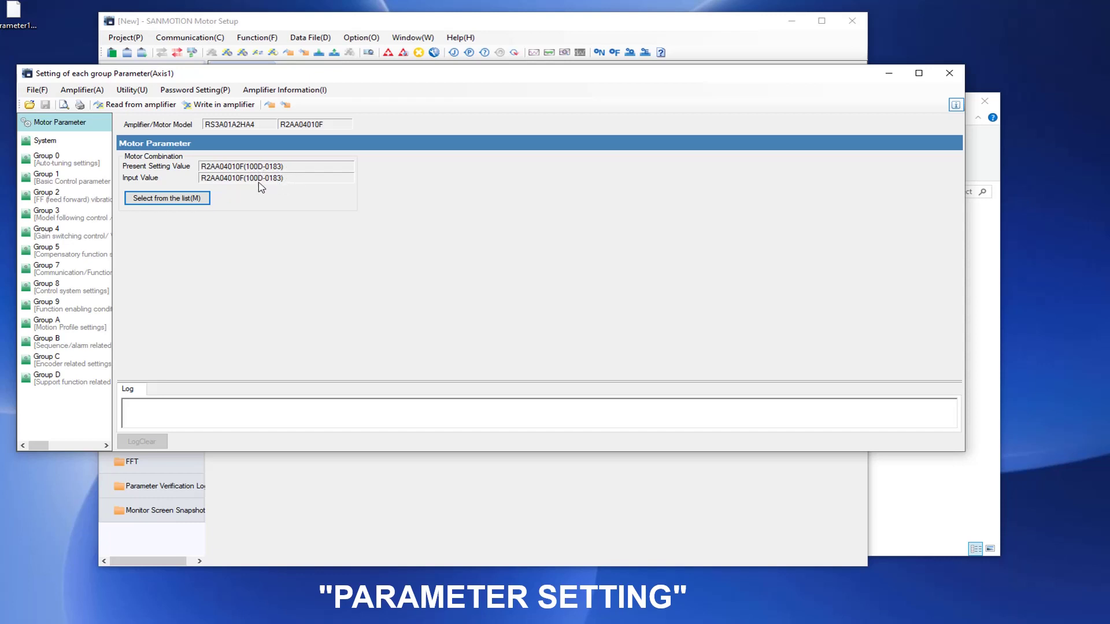
pyautogui.click(70, 143)
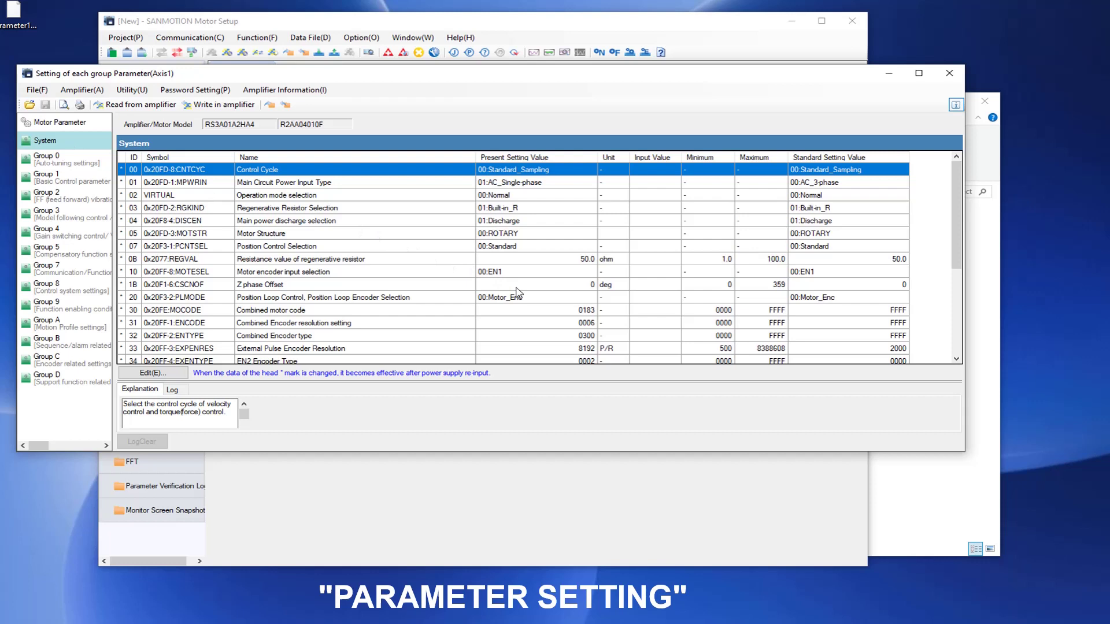
# Step: Review the System encoder parameters, including motor code, resolution, type and battery backup, then show Group 9
pyautogui.click(559, 313)
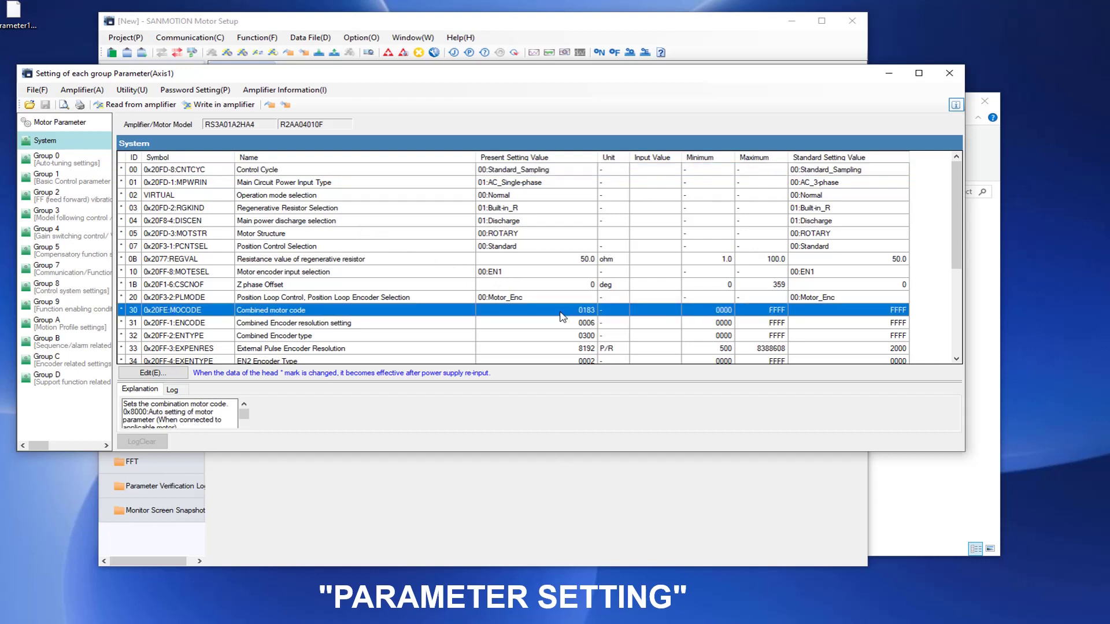
pyautogui.click(560, 324)
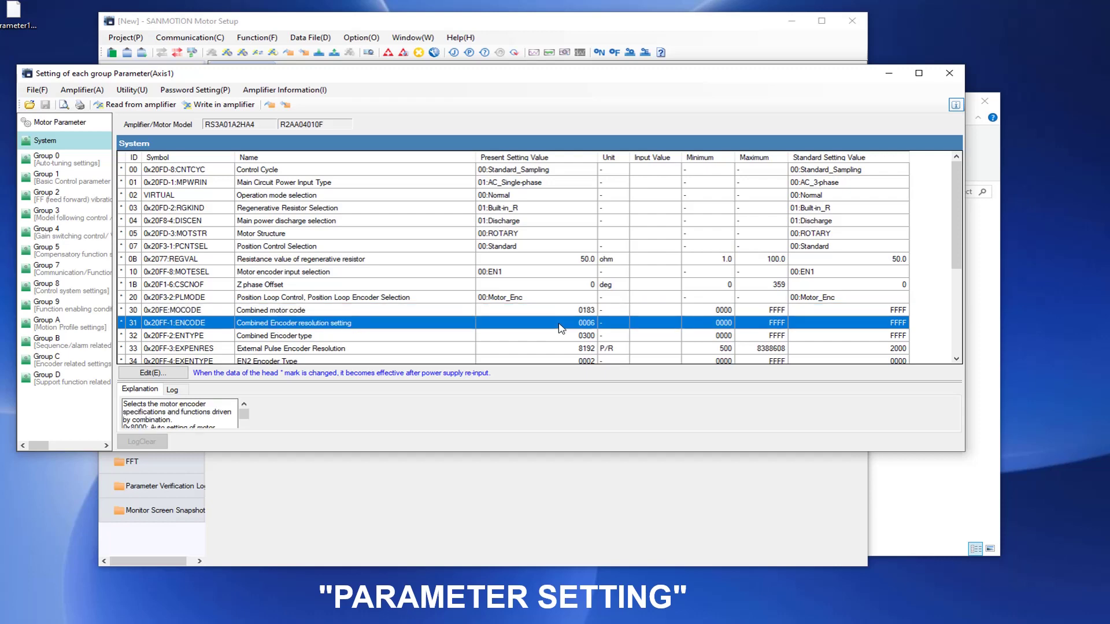
pyautogui.click(558, 335)
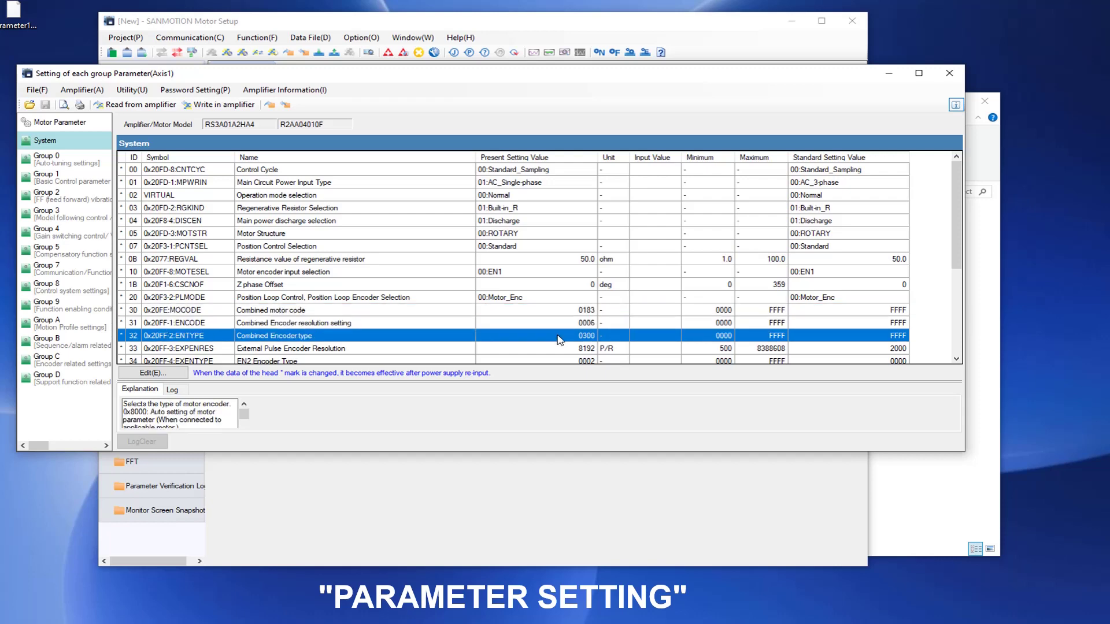
pyautogui.scroll(-2, 555, 261)
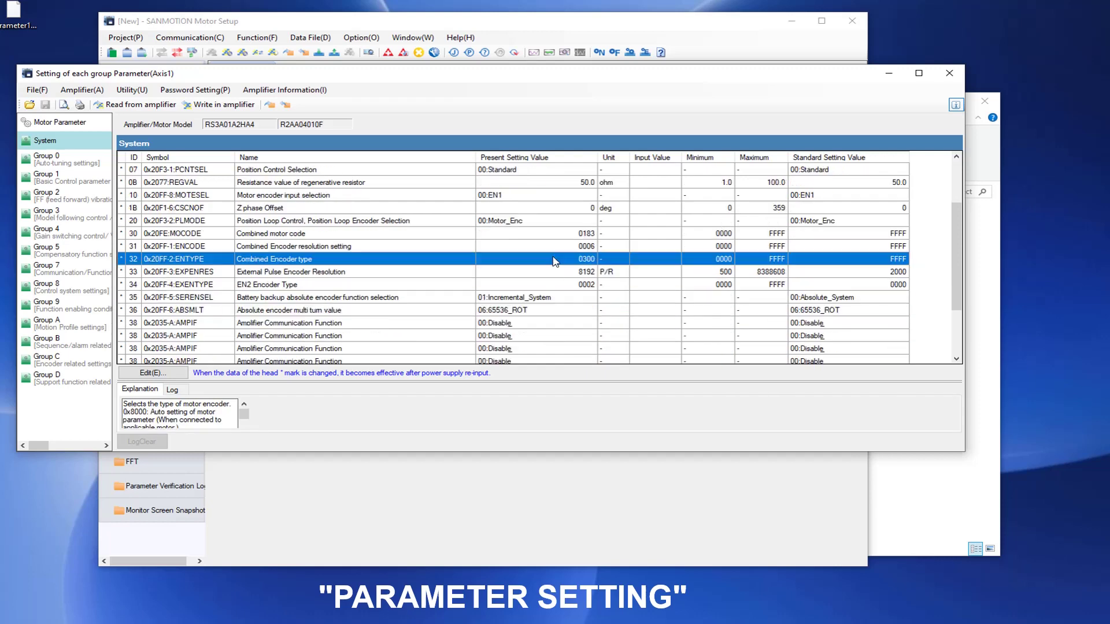
pyautogui.scroll(-1, 555, 262)
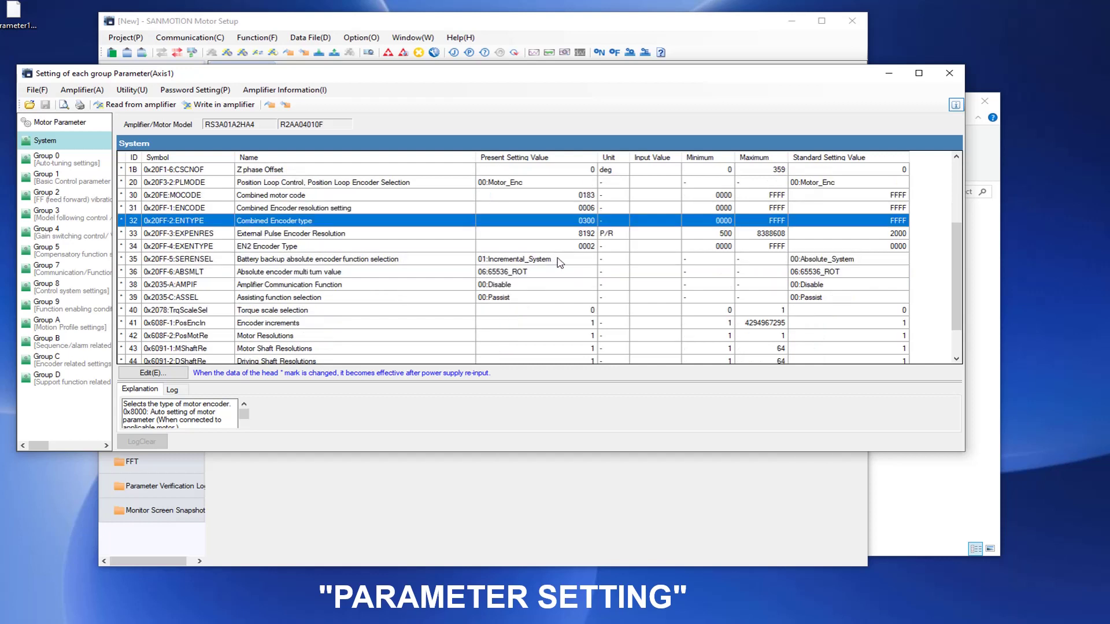
pyautogui.click(559, 262)
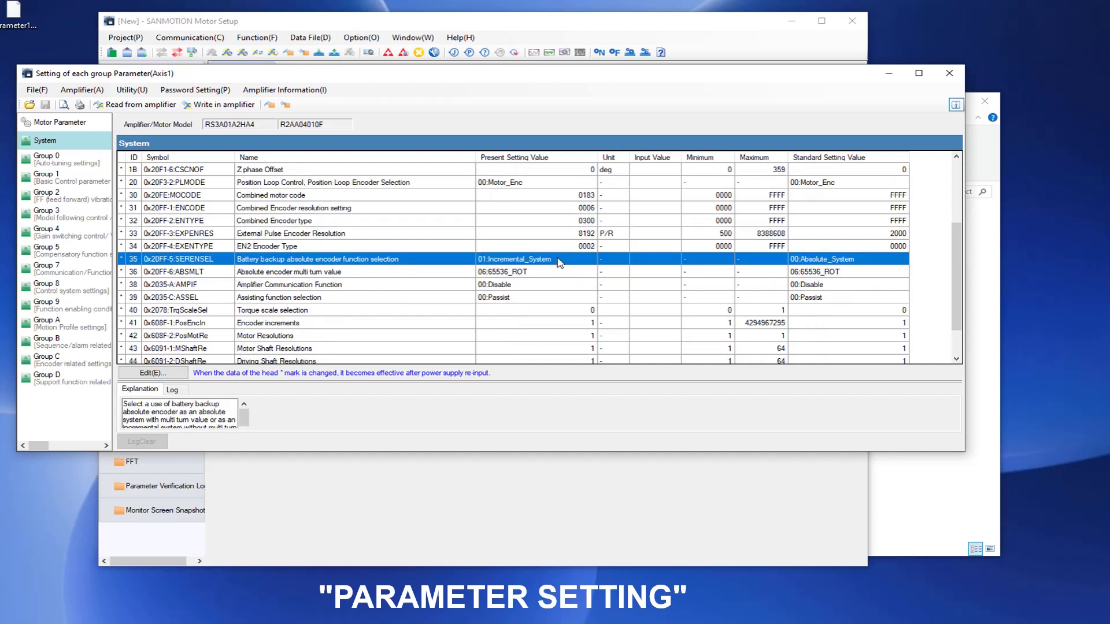
pyautogui.scroll(-1, 565, 279)
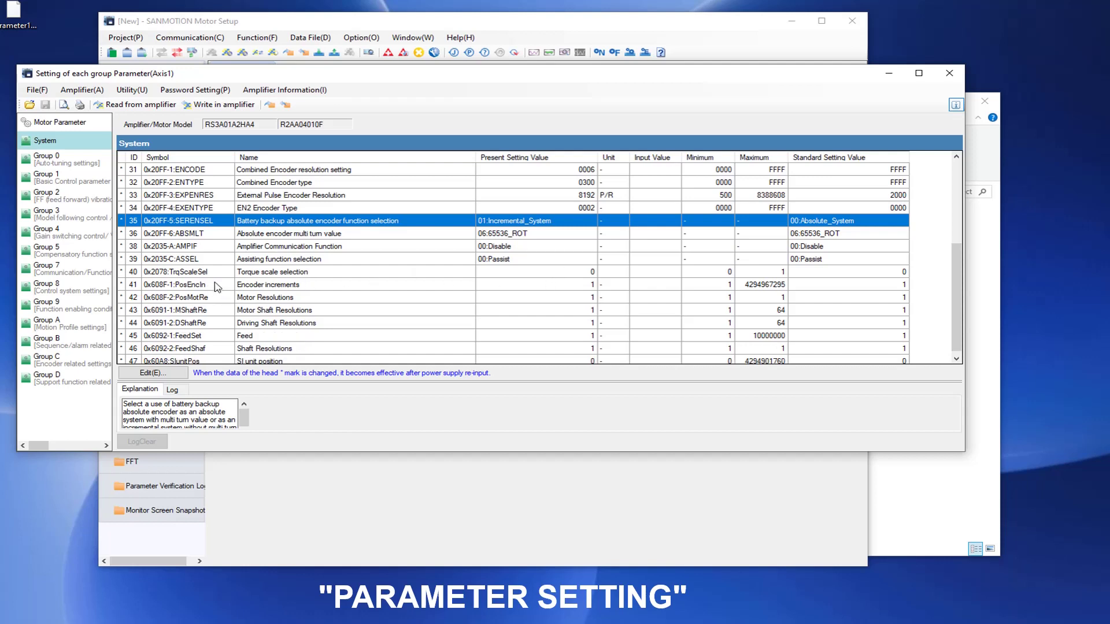
pyautogui.click(73, 312)
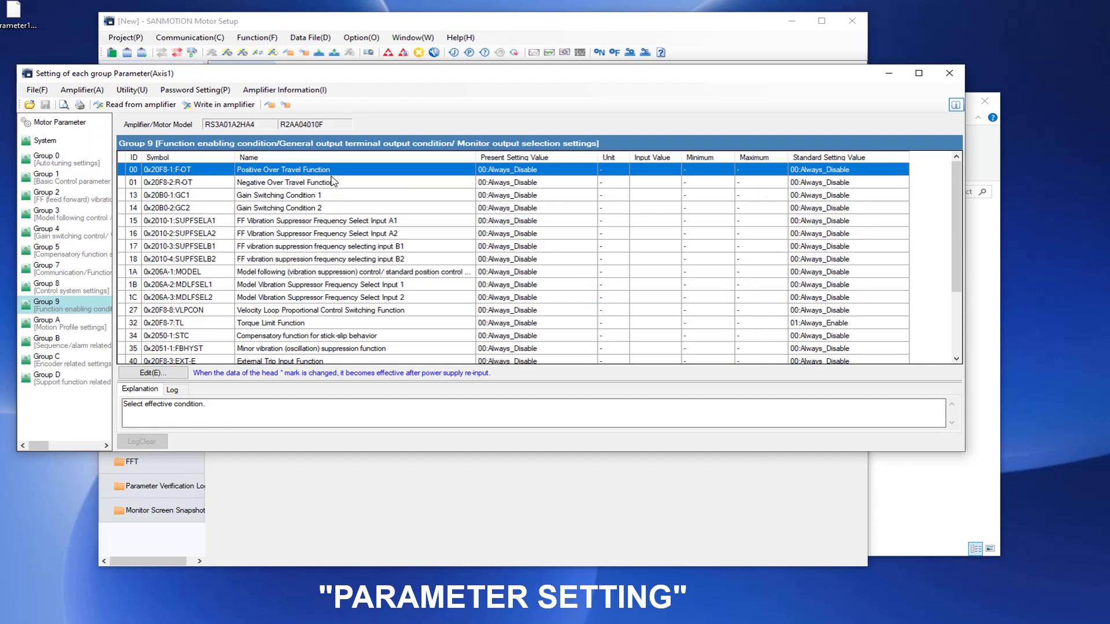
pyautogui.click(268, 184)
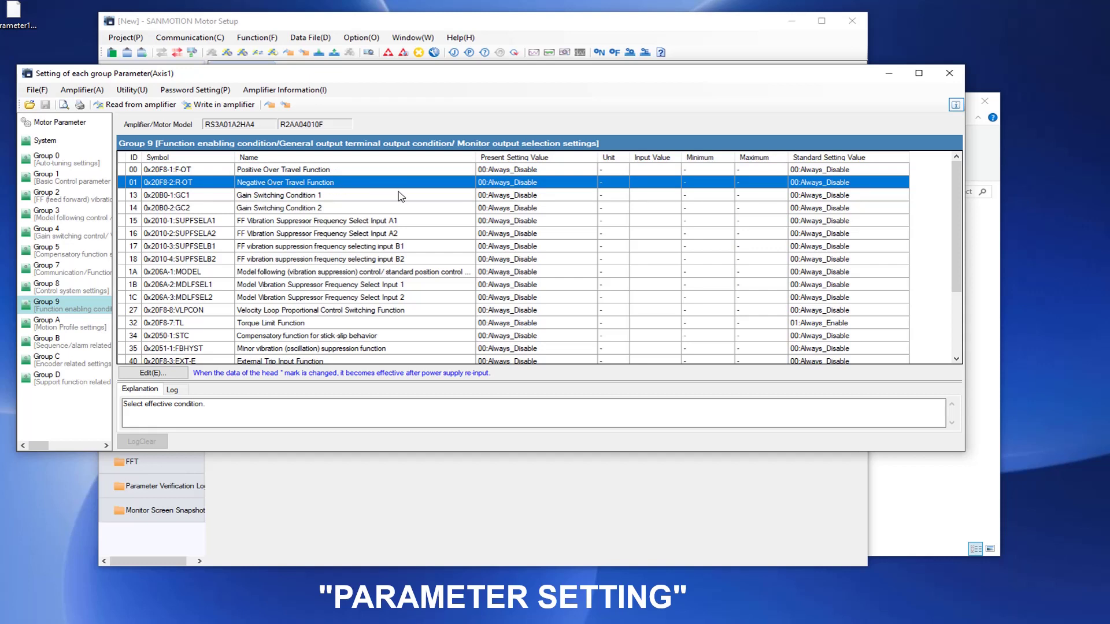
pyautogui.scroll(-1, 401, 197)
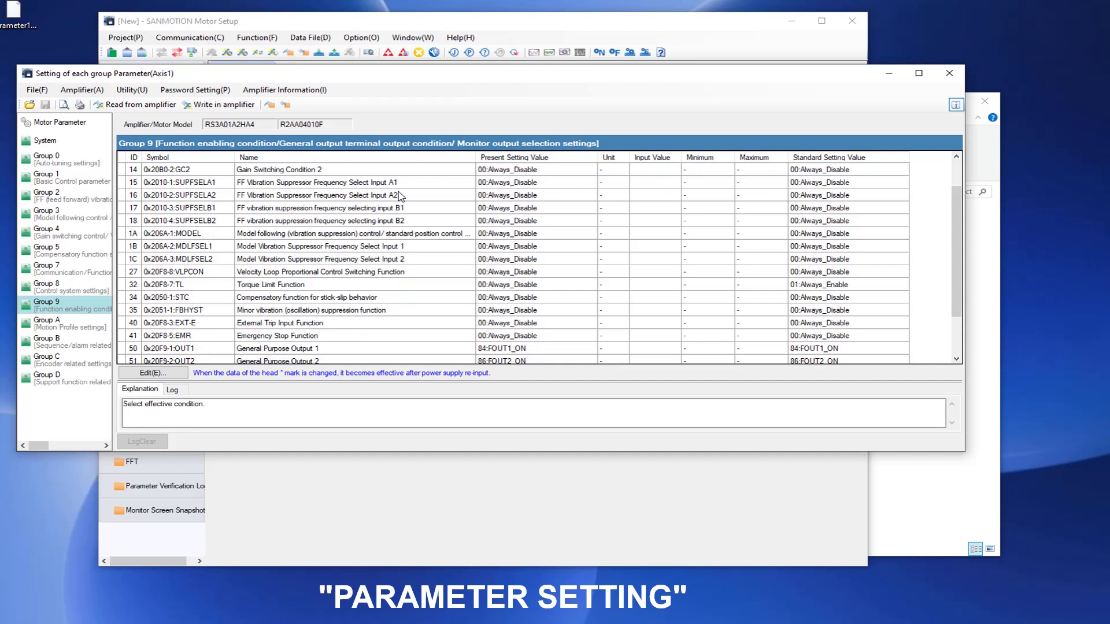
pyautogui.scroll(-1, 400, 196)
pyautogui.scroll(-1, 401, 197)
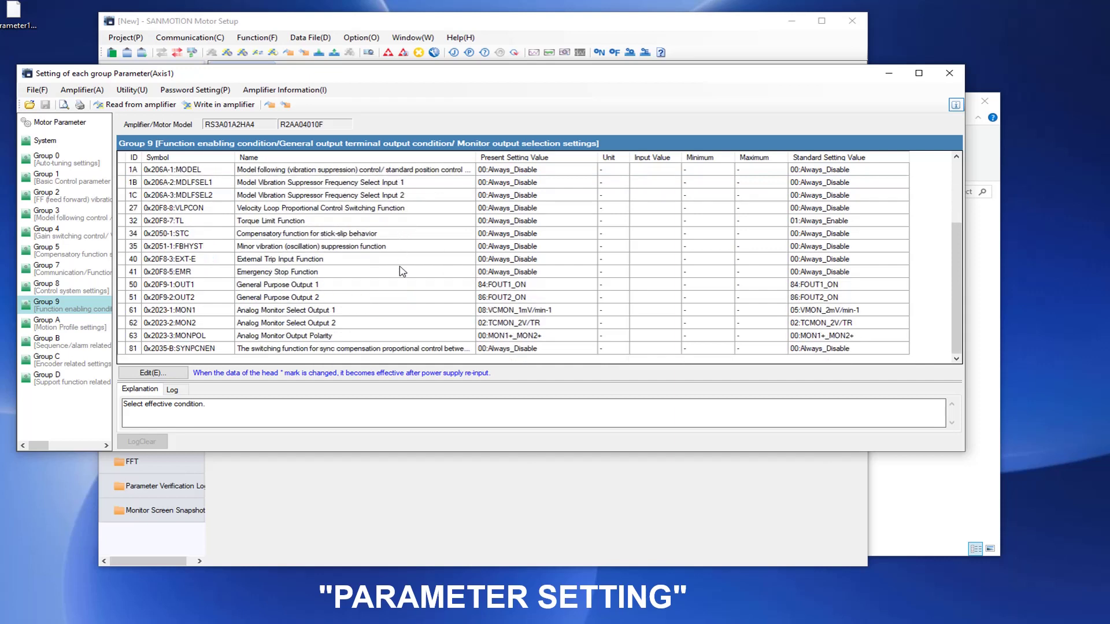
pyautogui.click(403, 286)
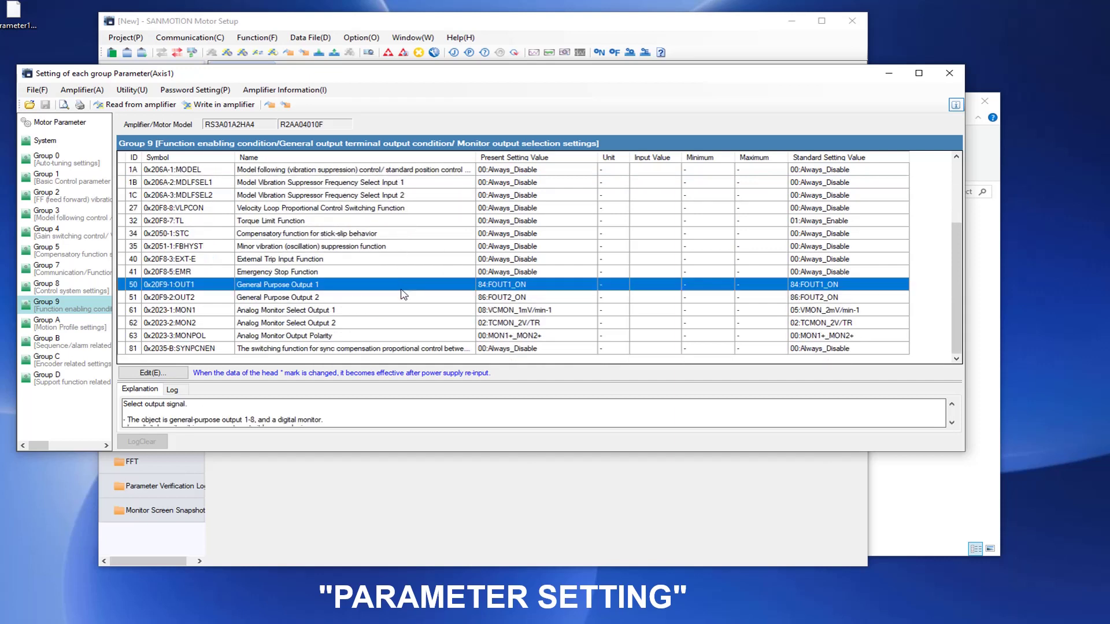
pyautogui.click(403, 298)
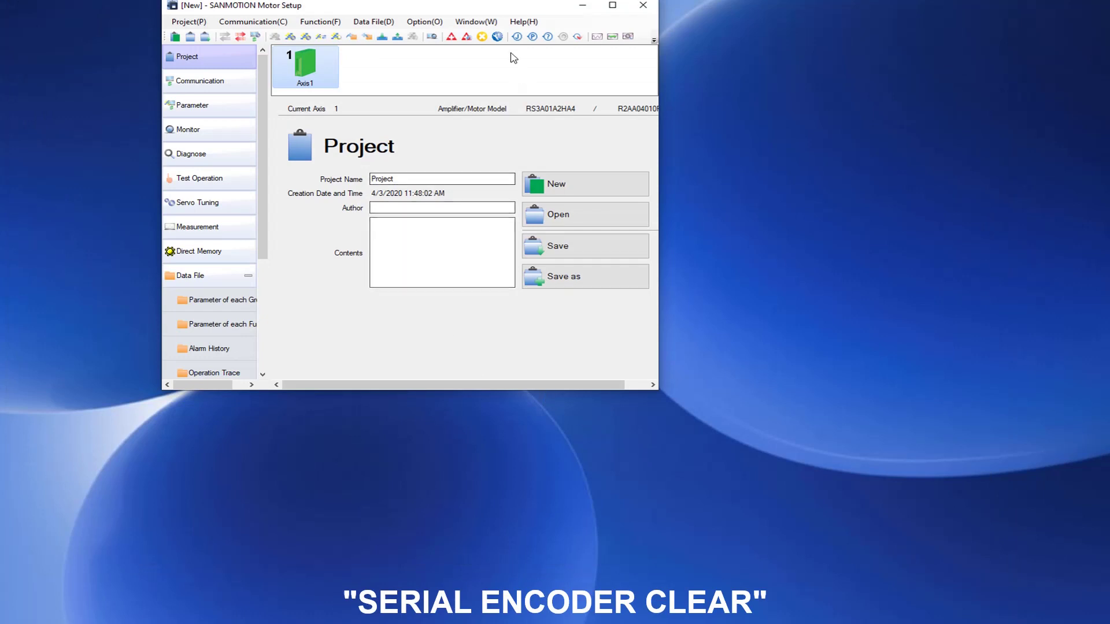
# Step: Enlarge the main window and run Serial Encoder Clear for Axis1, acknowledging the success message
pyautogui.moveTo(503, 7); pyautogui.dragTo(438, 26)
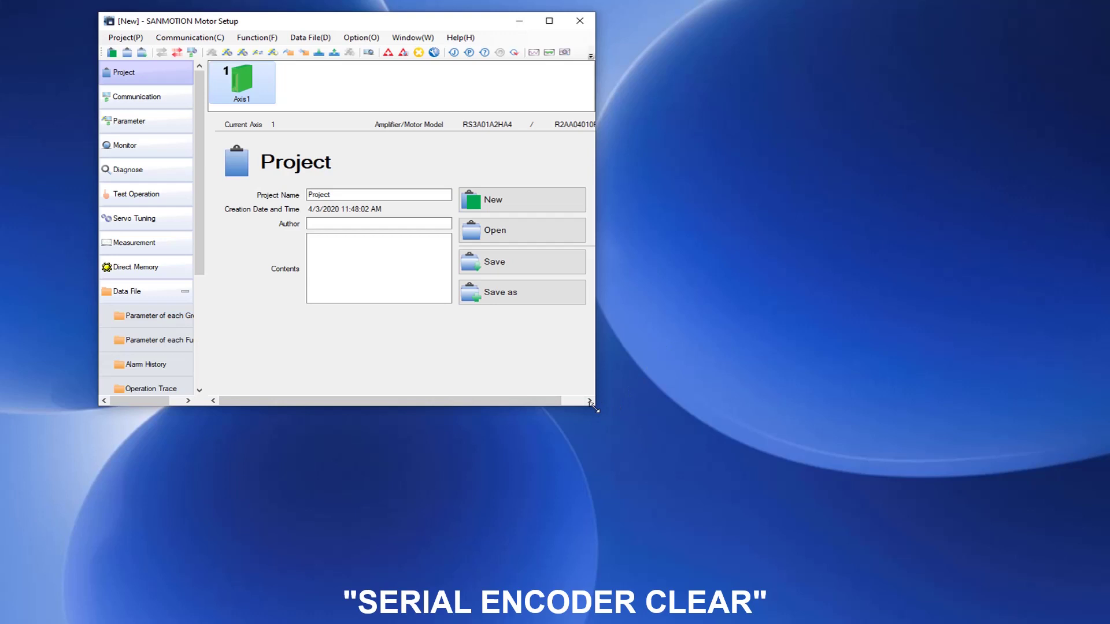
pyautogui.moveTo(593, 403); pyautogui.dragTo(879, 581)
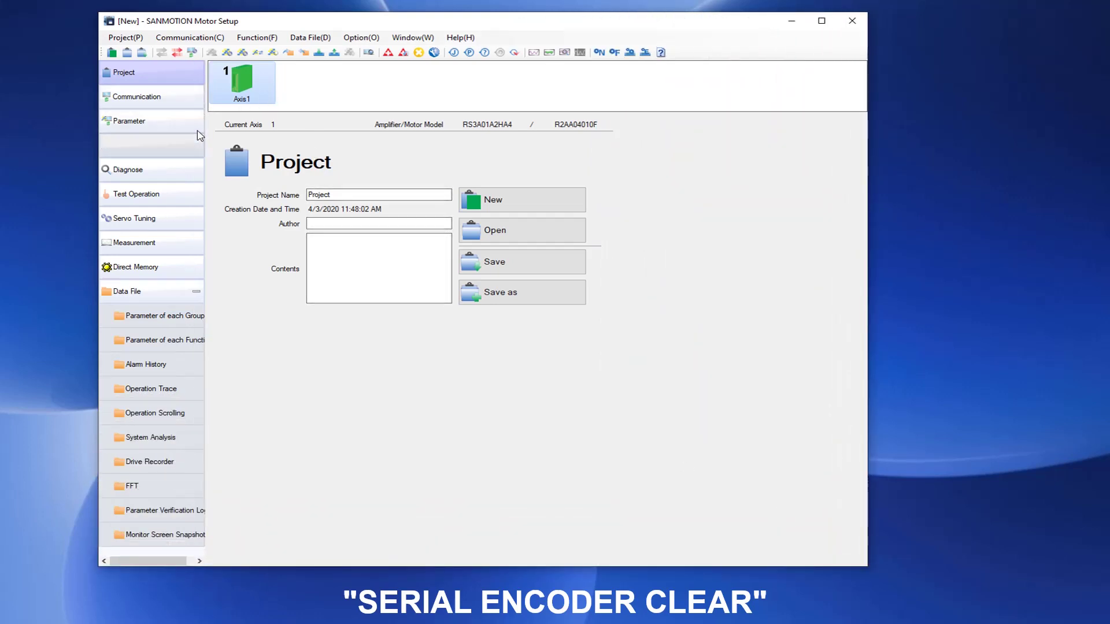
pyautogui.click(166, 196)
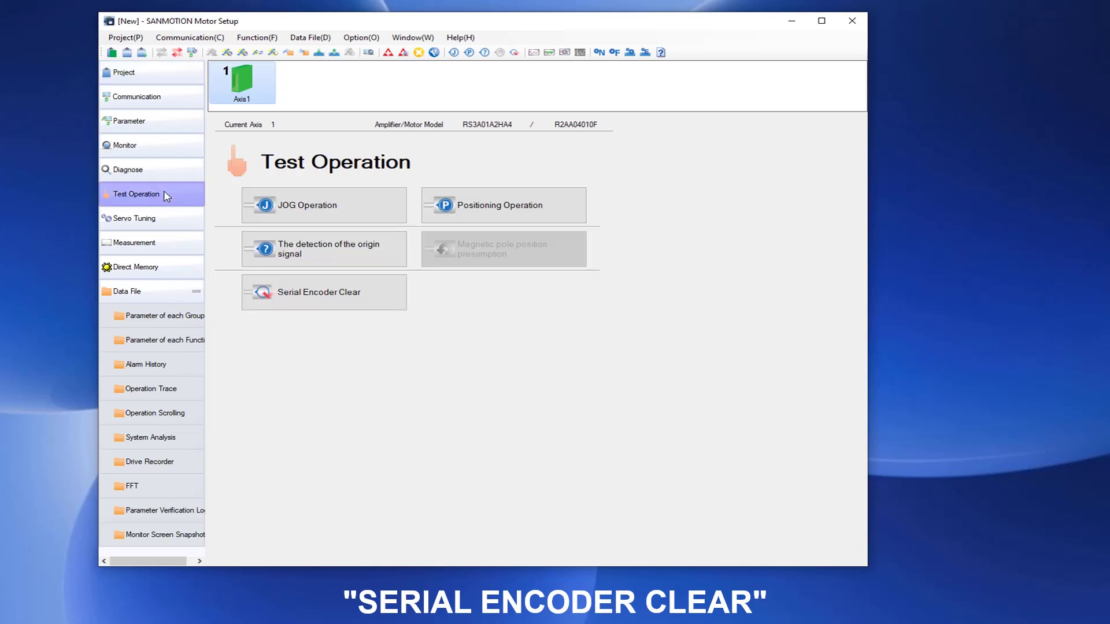
pyautogui.click(326, 304)
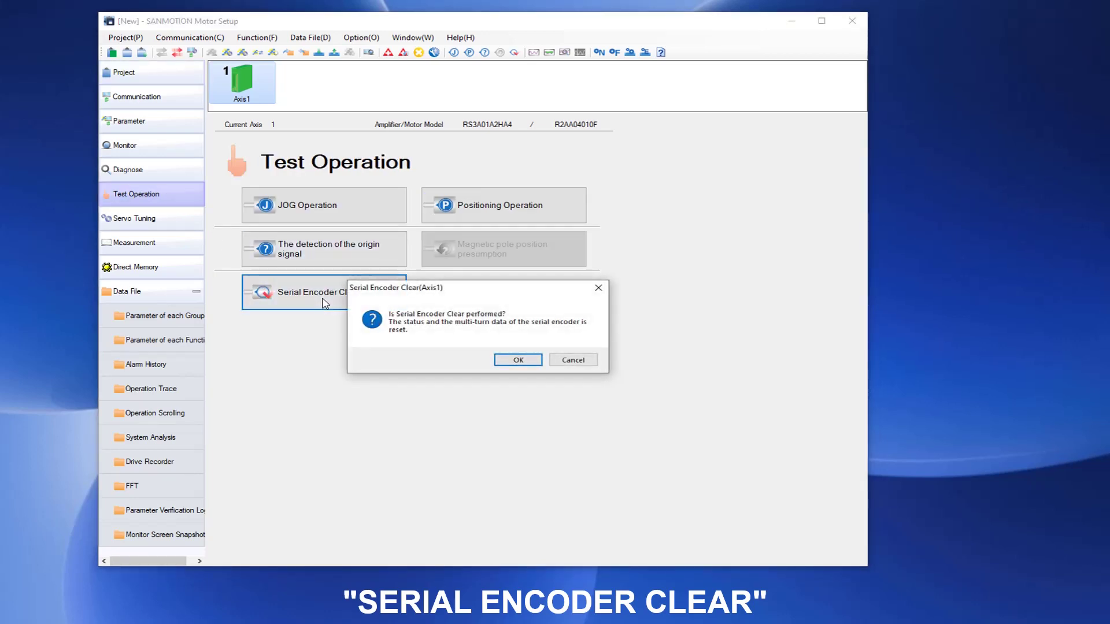
pyautogui.click(510, 361)
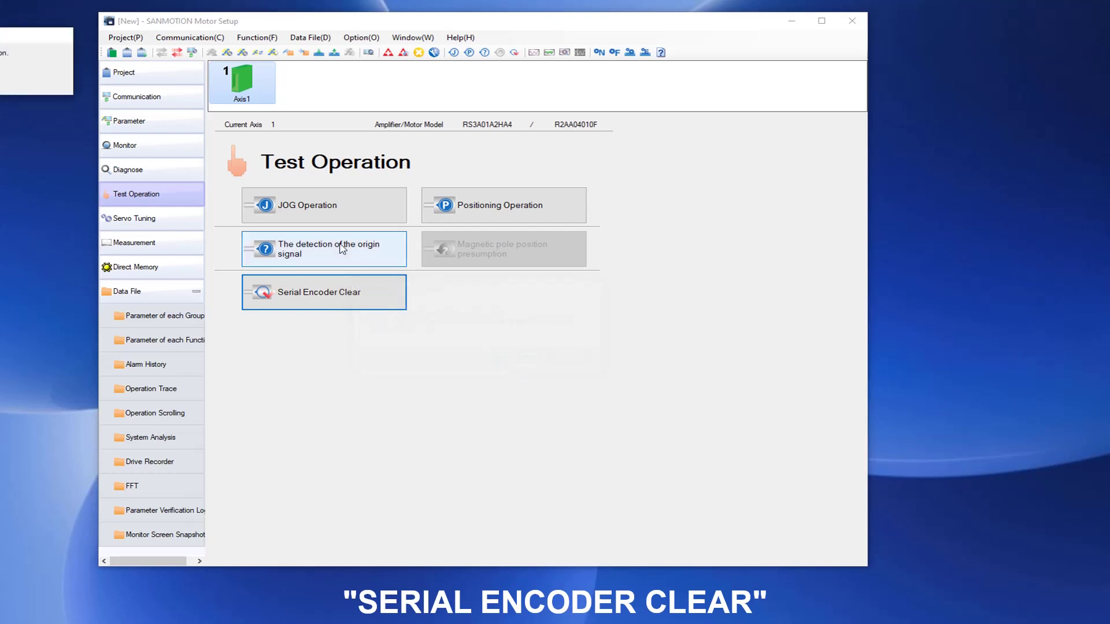
pyautogui.moveTo(46, 36); pyautogui.dragTo(438, 111)
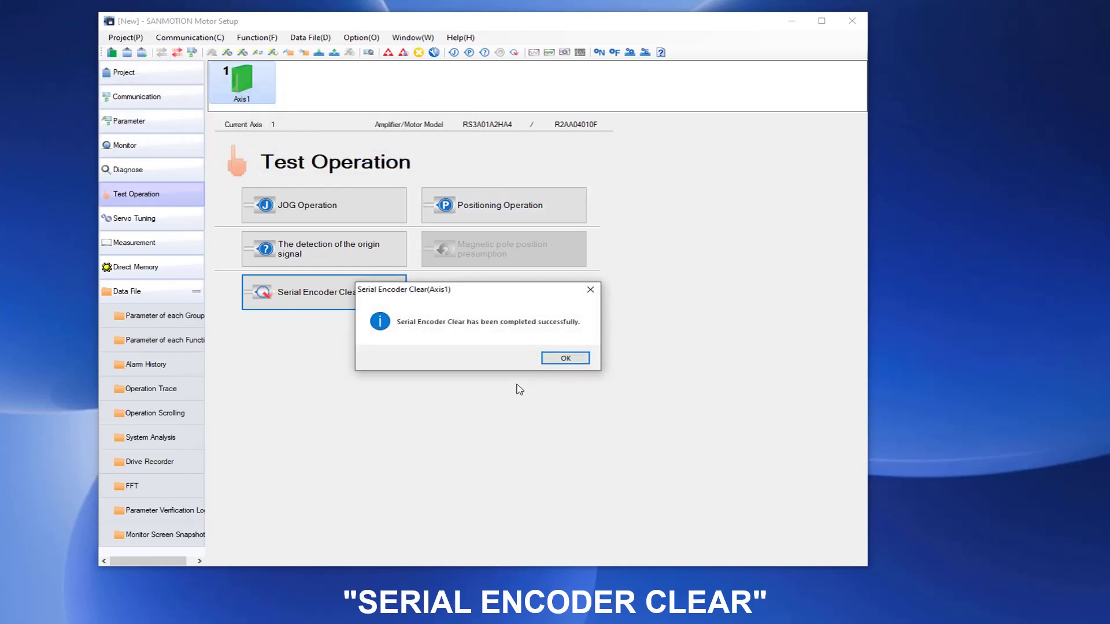
pyautogui.click(566, 359)
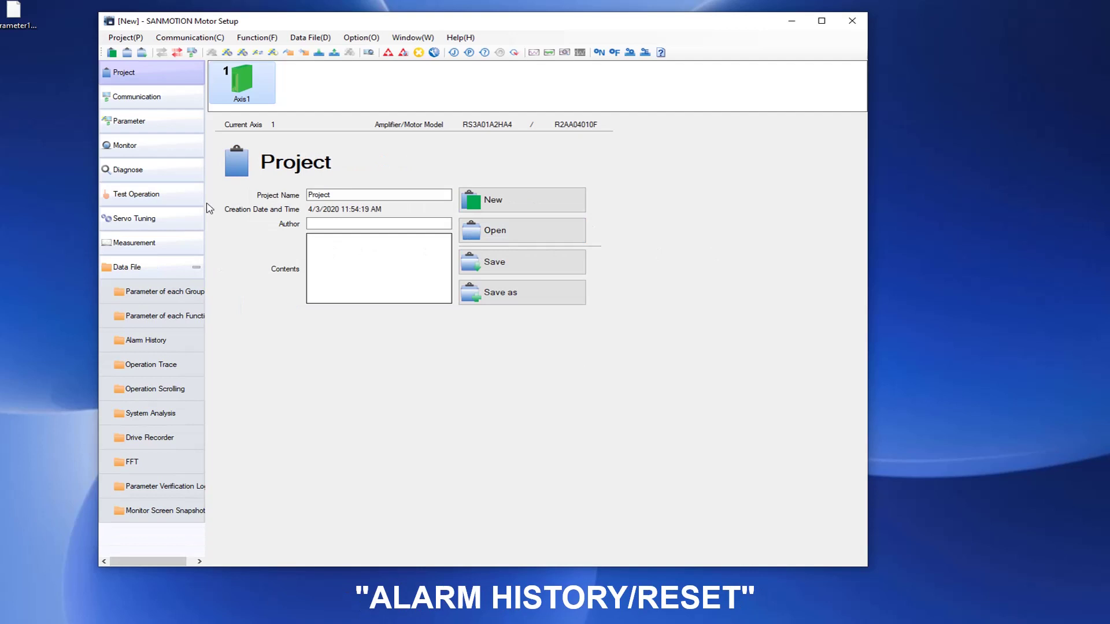
# Step: Reset the Axis1 Test Run Close alarm from Alarm History so it reads No Alarm, then close the window
pyautogui.click(160, 173)
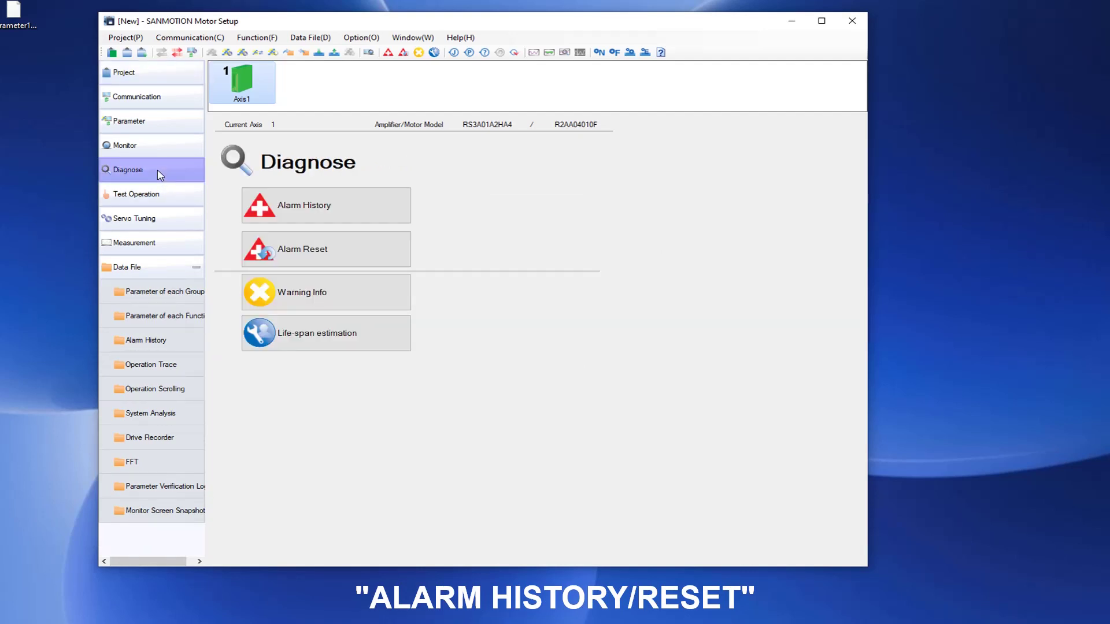
pyautogui.click(344, 217)
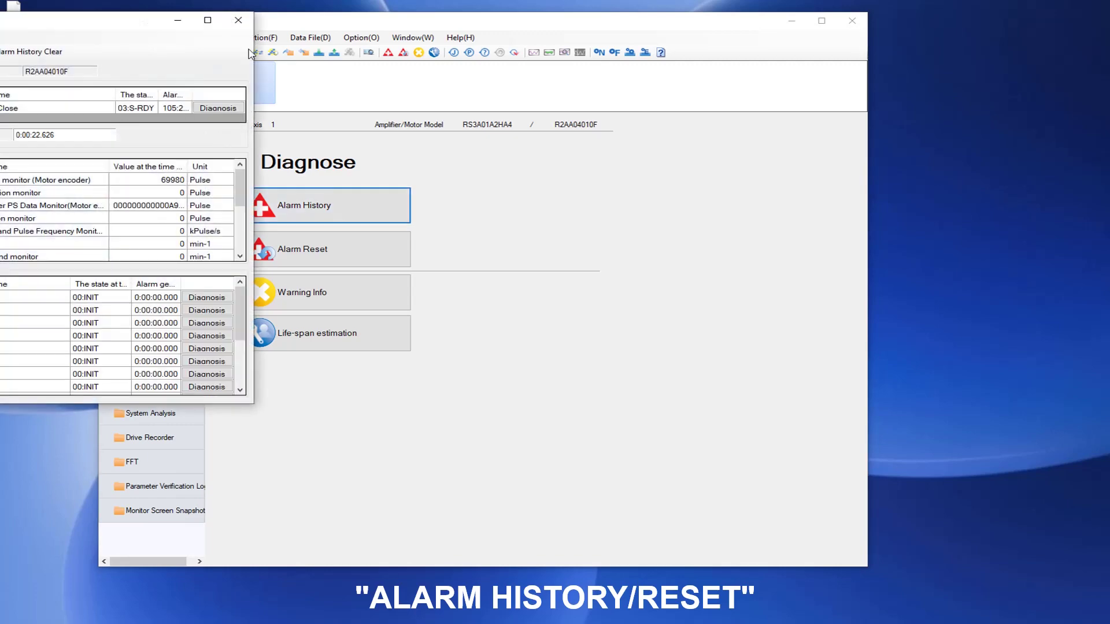
pyautogui.moveTo(121, 24); pyautogui.dragTo(495, 110)
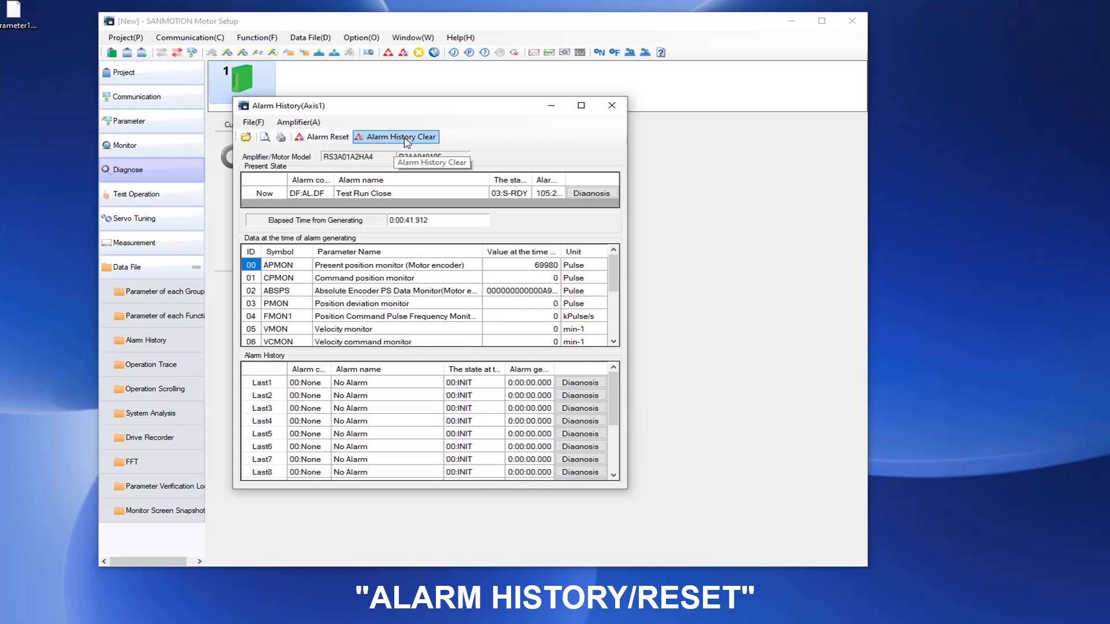
pyautogui.click(322, 140)
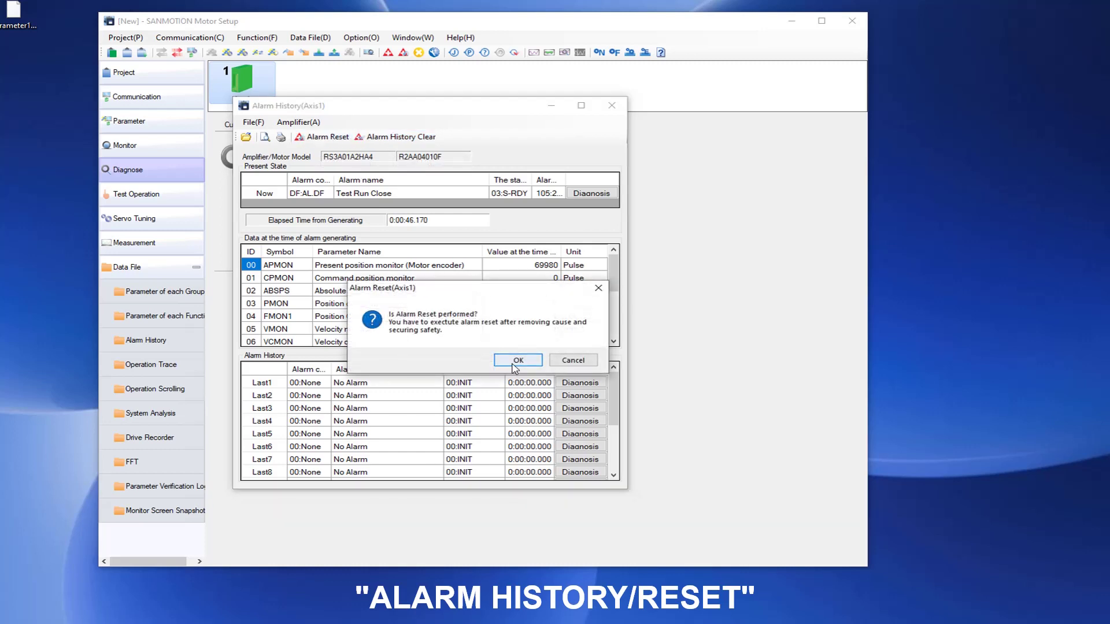
pyautogui.click(518, 361)
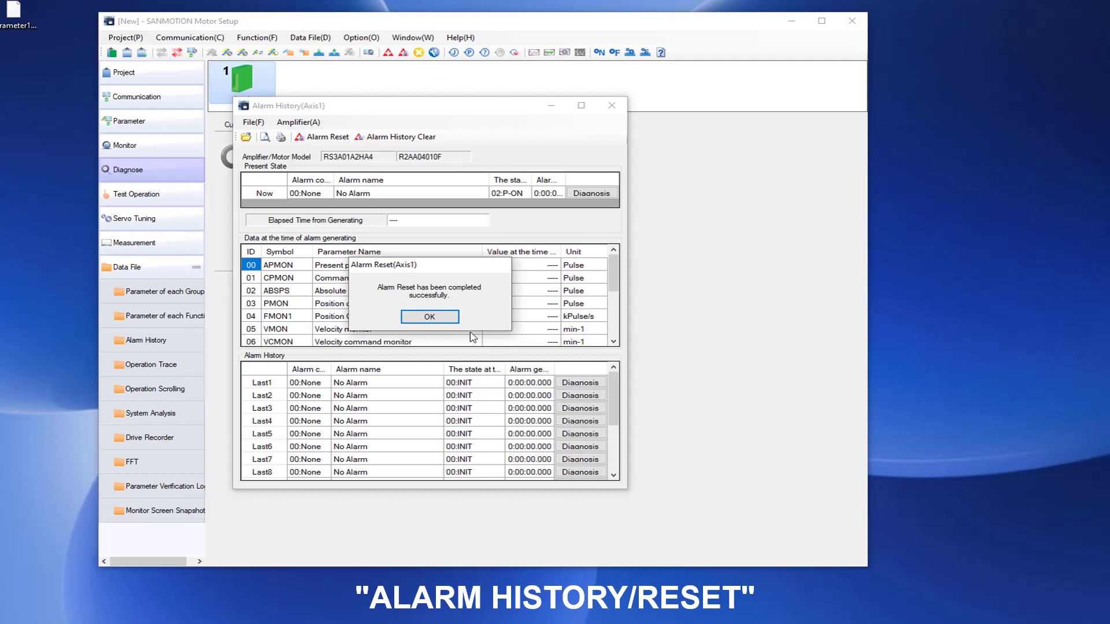
pyautogui.click(430, 317)
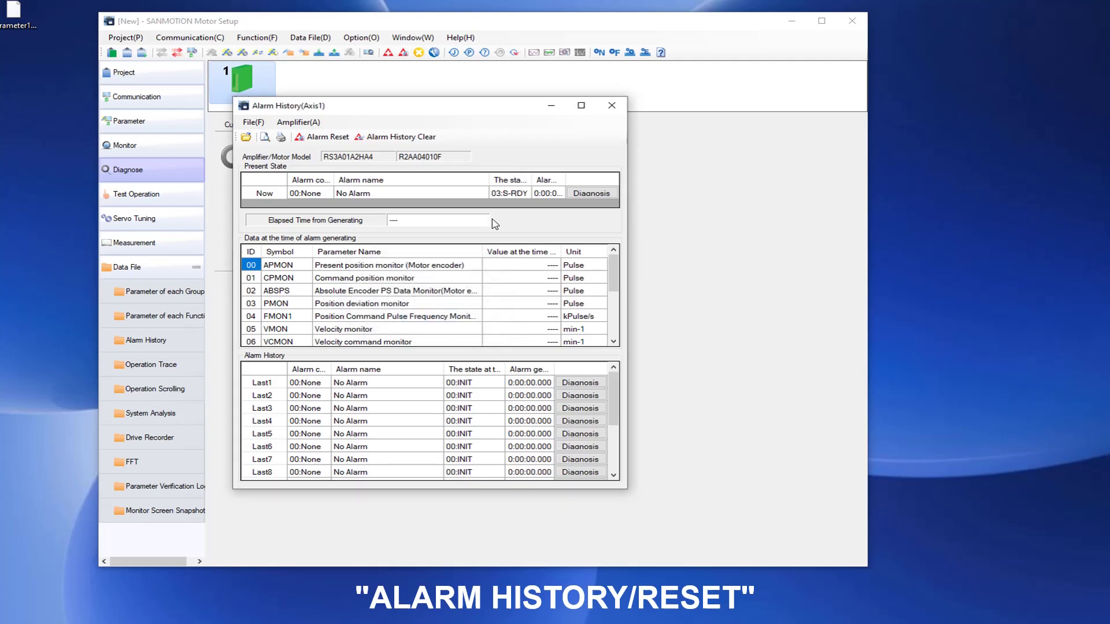
pyautogui.click(615, 109)
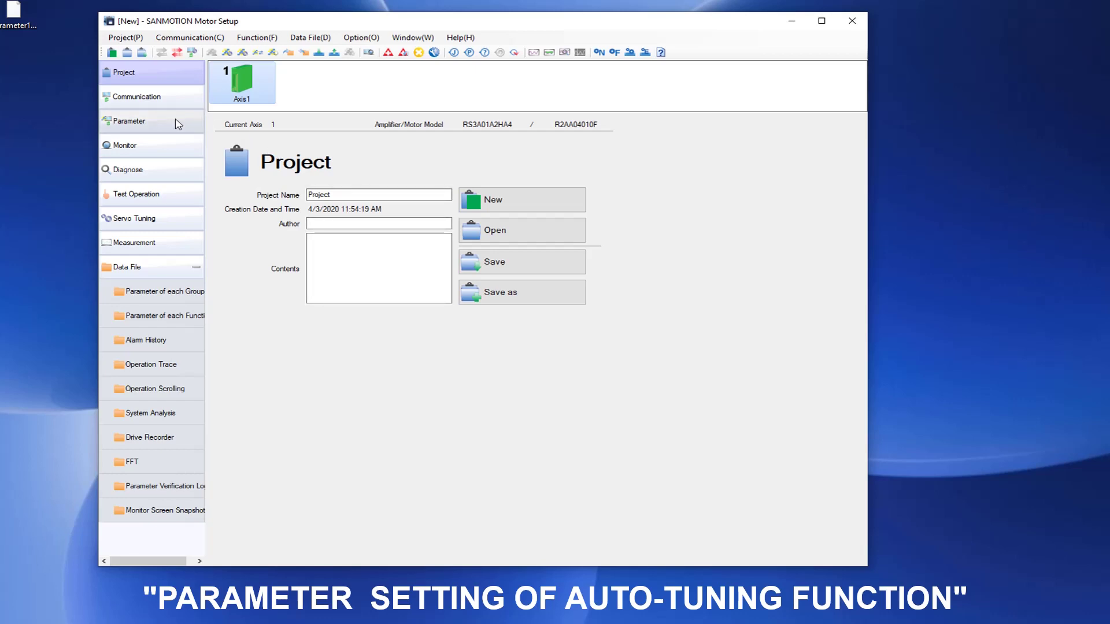
# Step: In the Group 0 parameters, change Tuning Mode's input value to 00:AutoTun (Automatic Tuning)
pyautogui.click(181, 123)
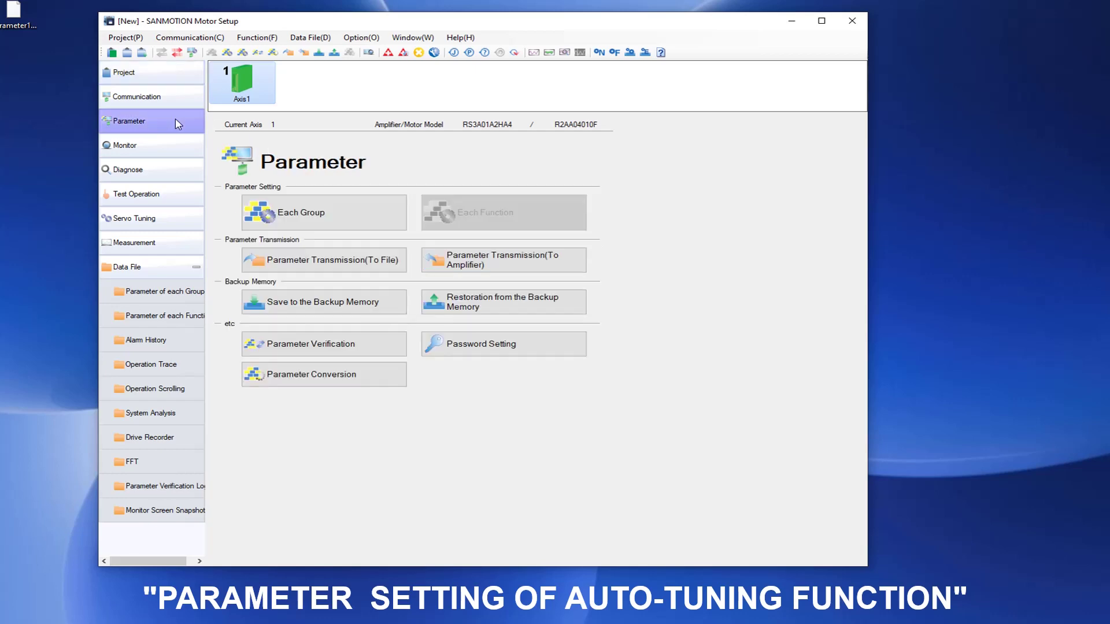
pyautogui.click(331, 218)
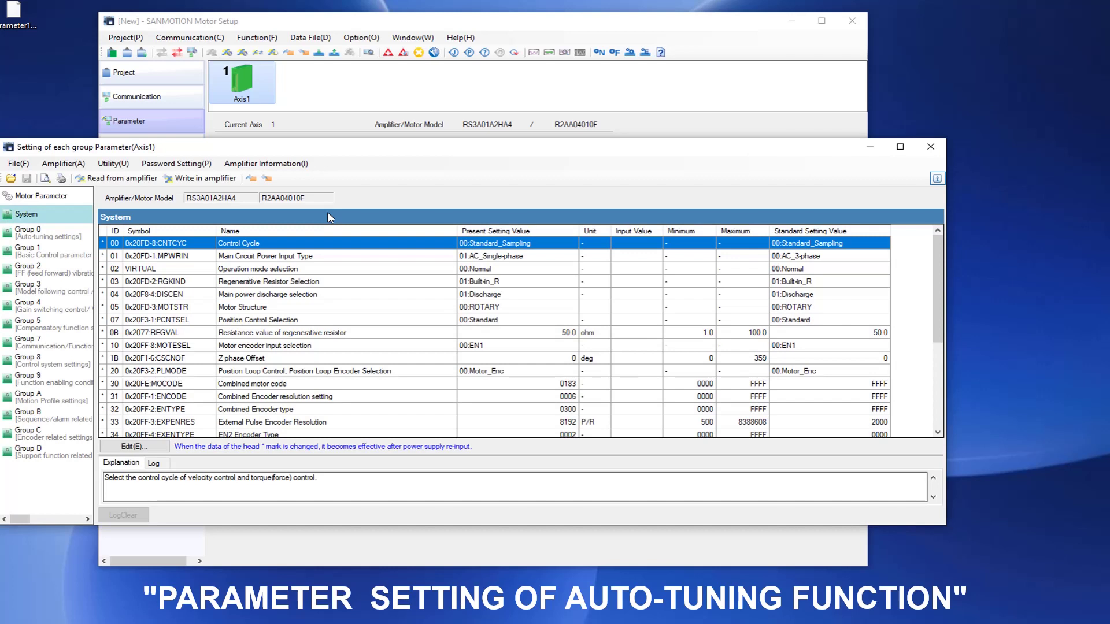
pyautogui.click(57, 240)
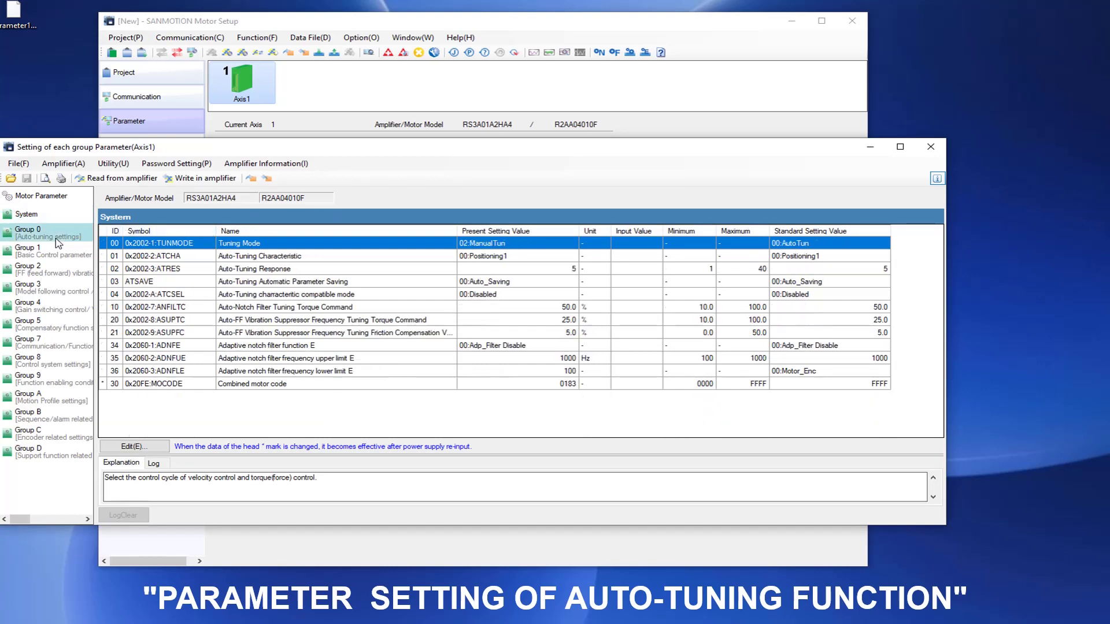
pyautogui.doubleClick(531, 248)
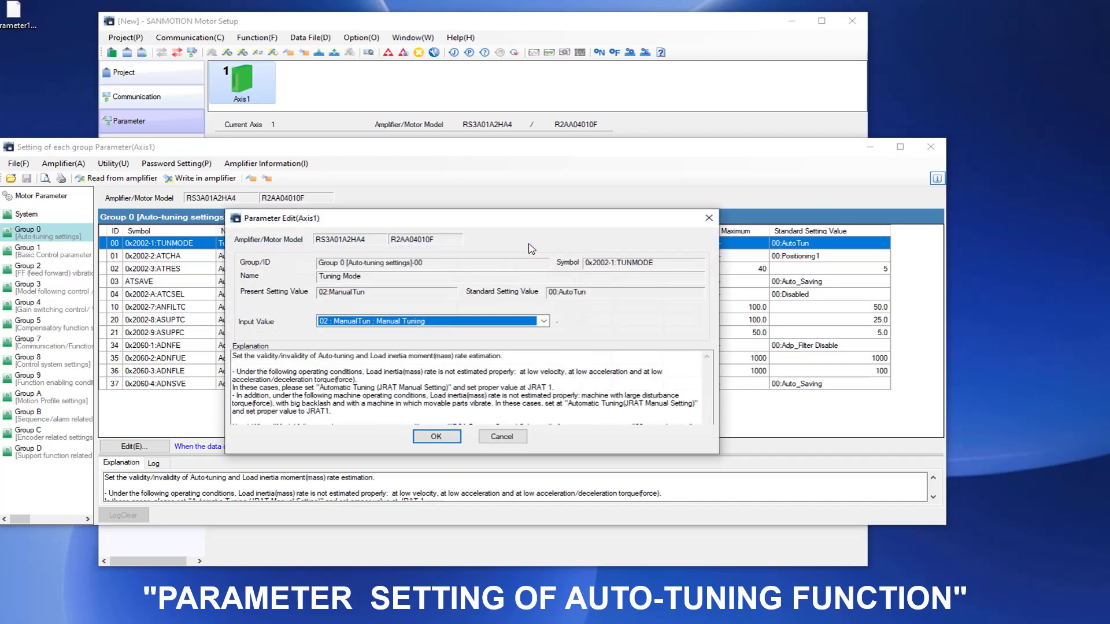
pyautogui.click(496, 321)
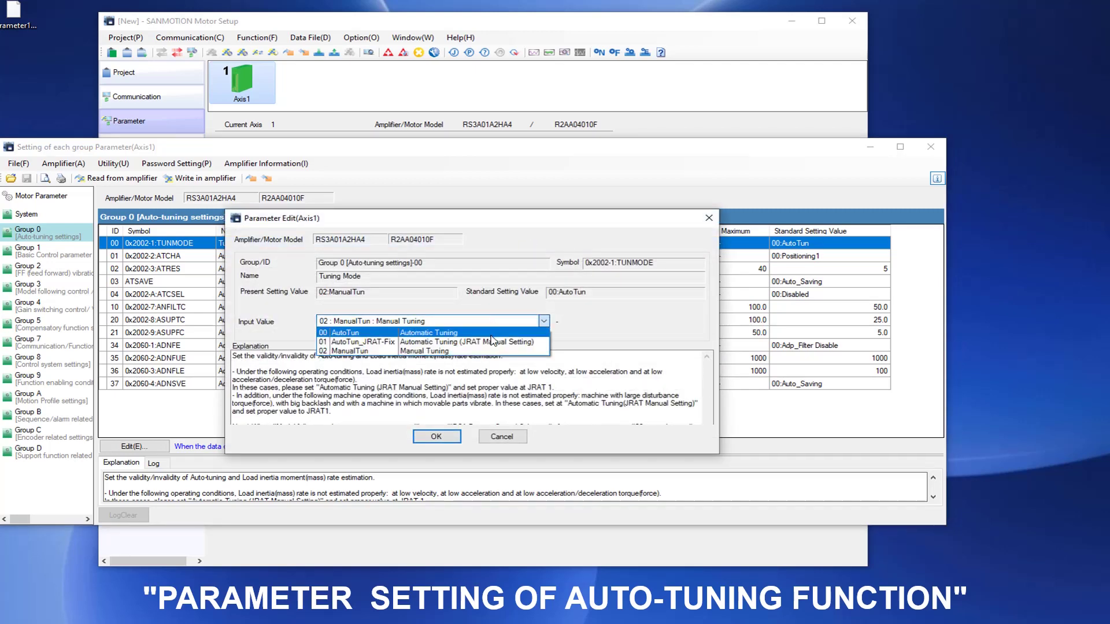
pyautogui.click(468, 333)
pyautogui.click(446, 431)
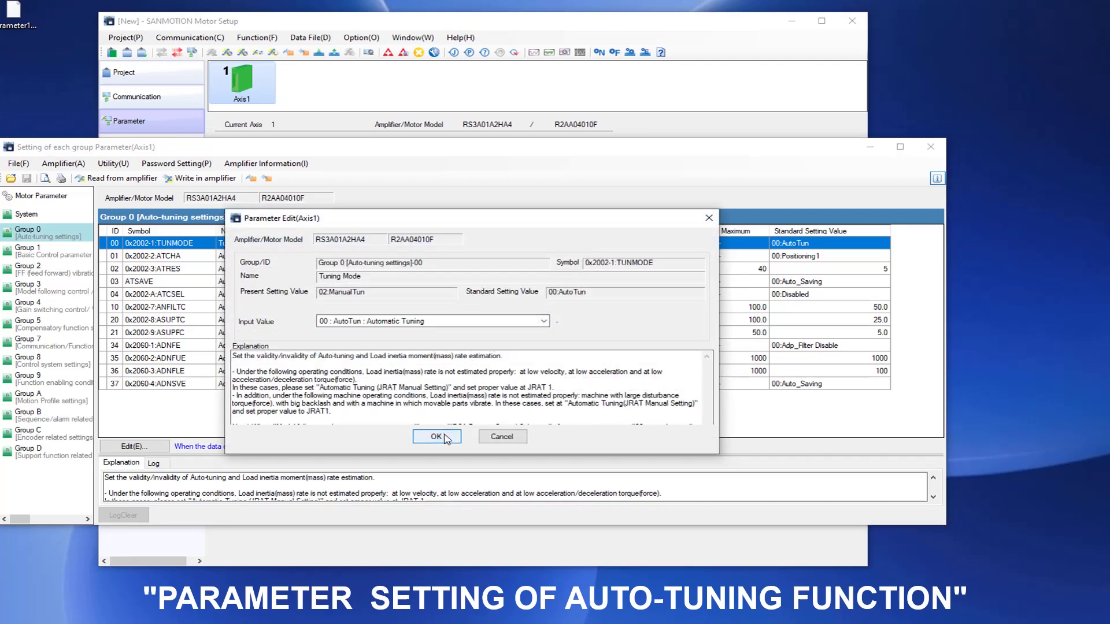
# Step: Set Auto-Tuning Response to 10, write the values to the amplifier, and close the parameter window
pyautogui.click(552, 270)
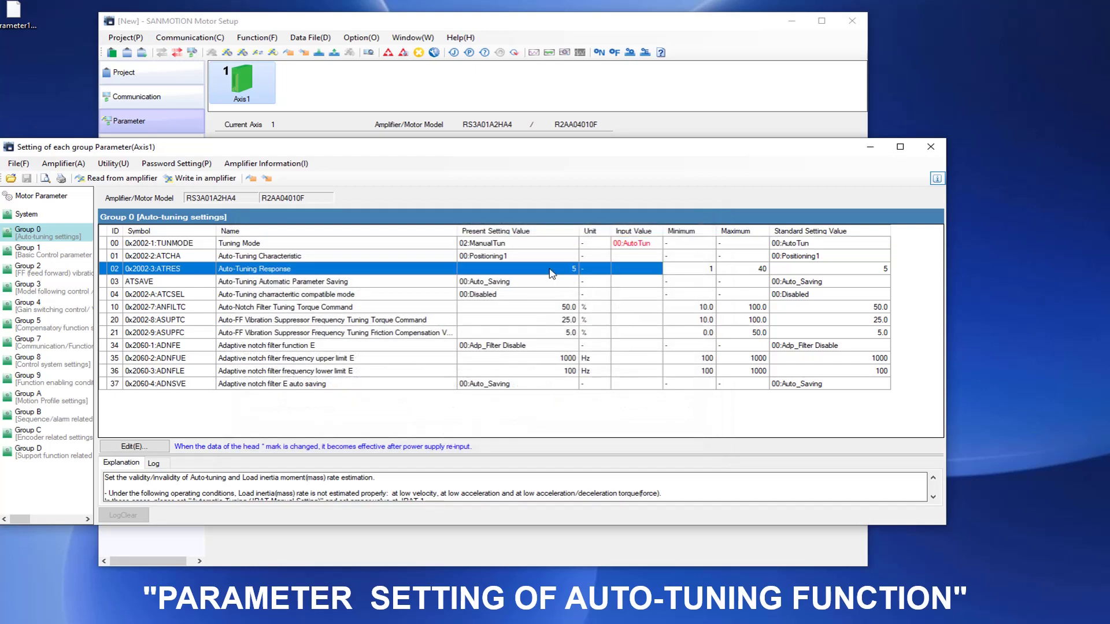
pyautogui.doubleClick(552, 272)
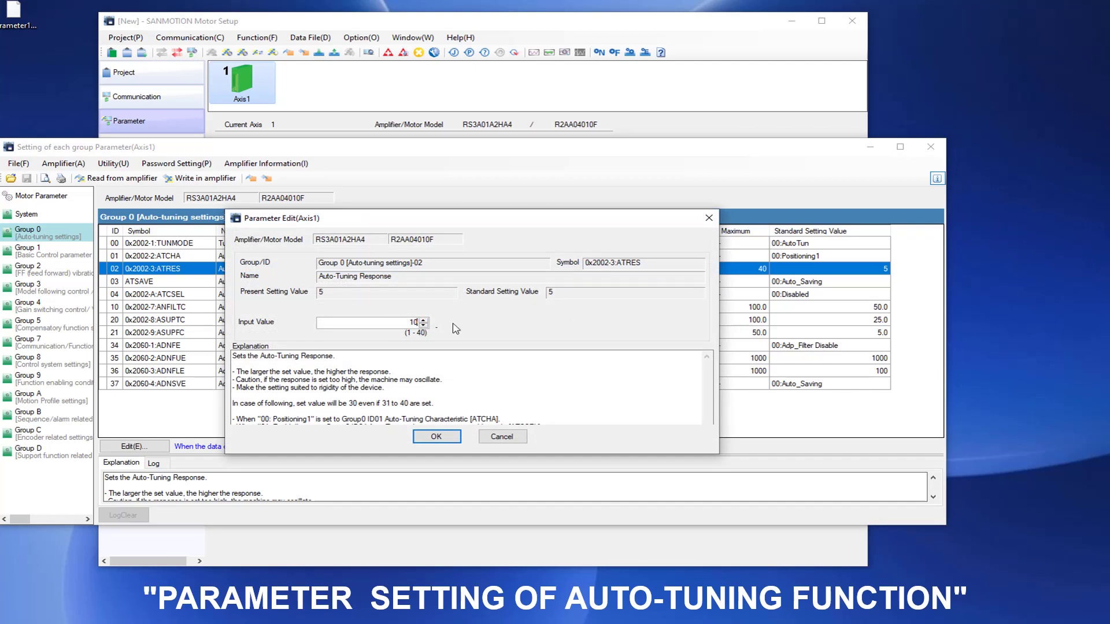
pyautogui.click(437, 437)
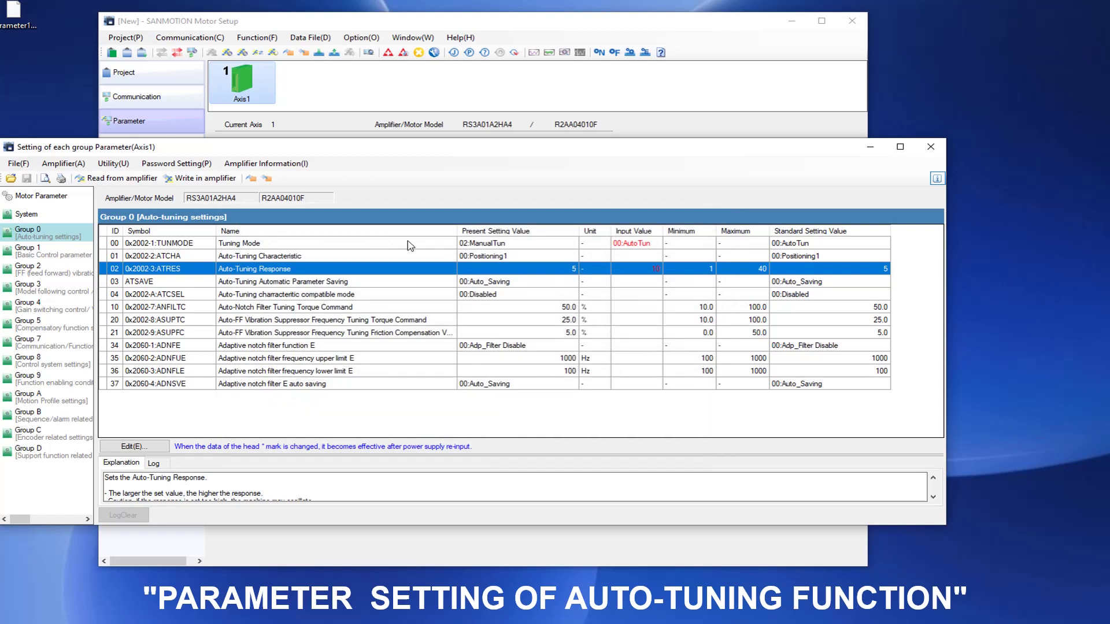
pyautogui.click(220, 182)
pyautogui.click(931, 147)
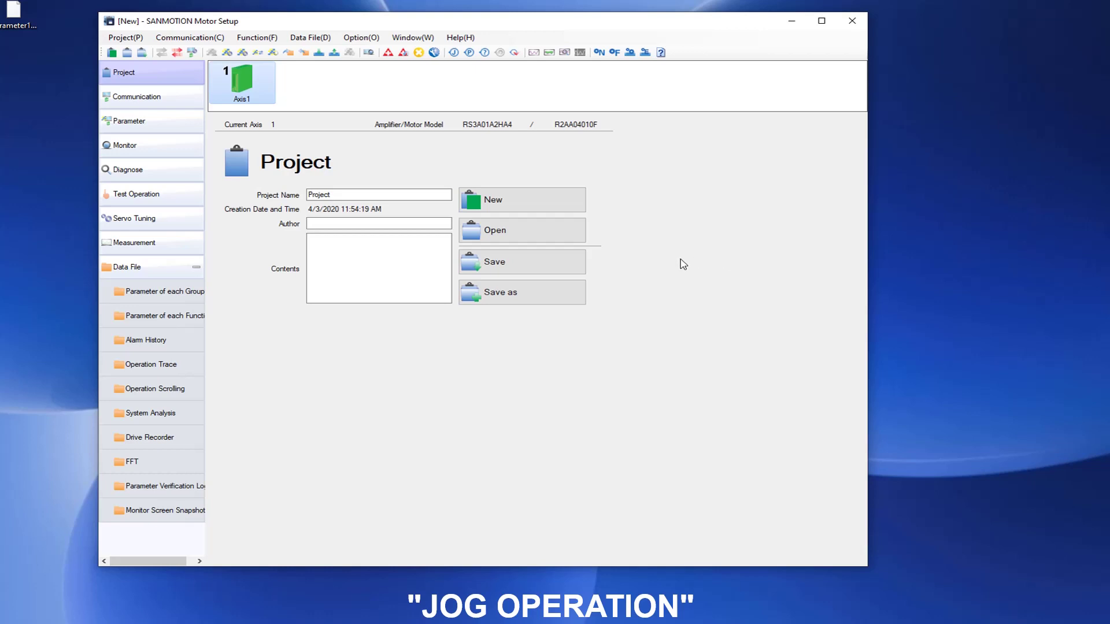
# Step: Open Axis1 JOG Operation and edit the conditions, entering a 100 msec acc./dec. time constant
pyautogui.click(161, 199)
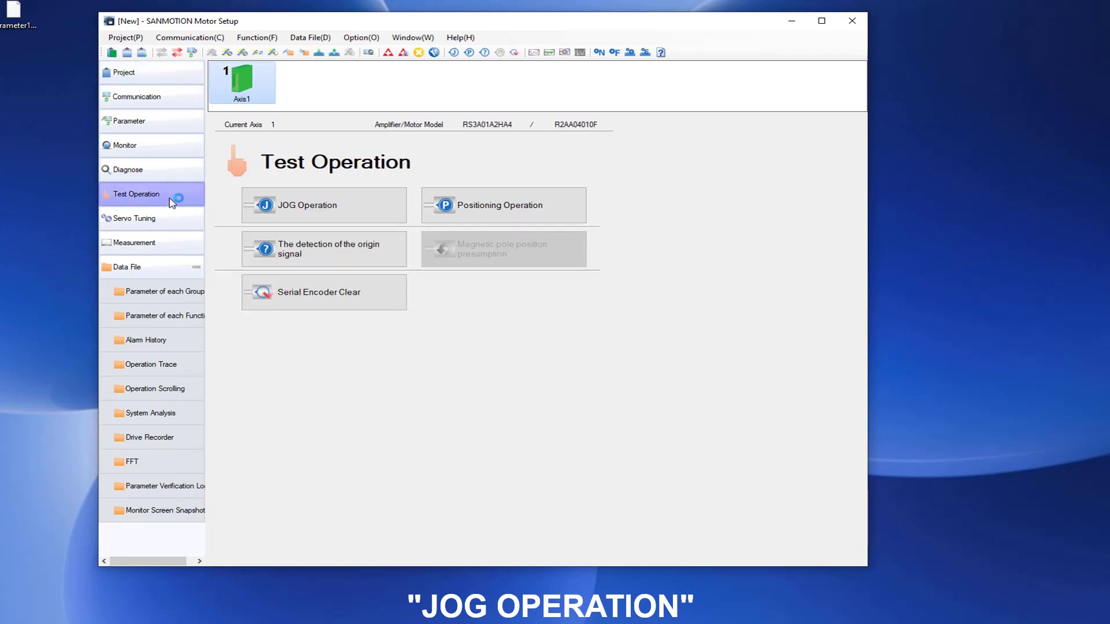
pyautogui.click(305, 215)
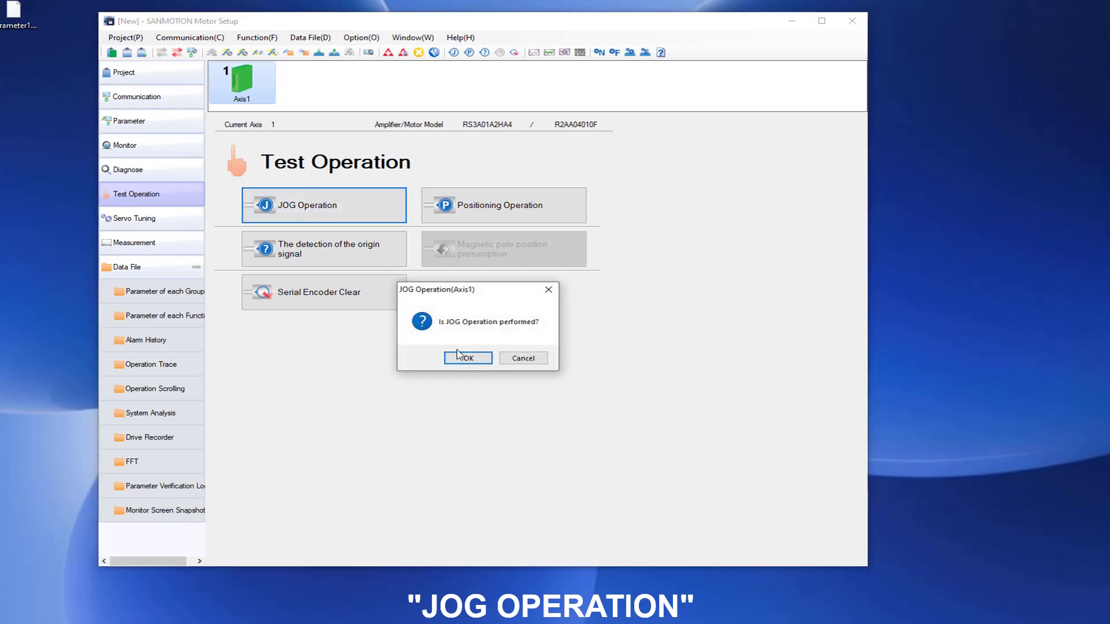
pyautogui.click(459, 355)
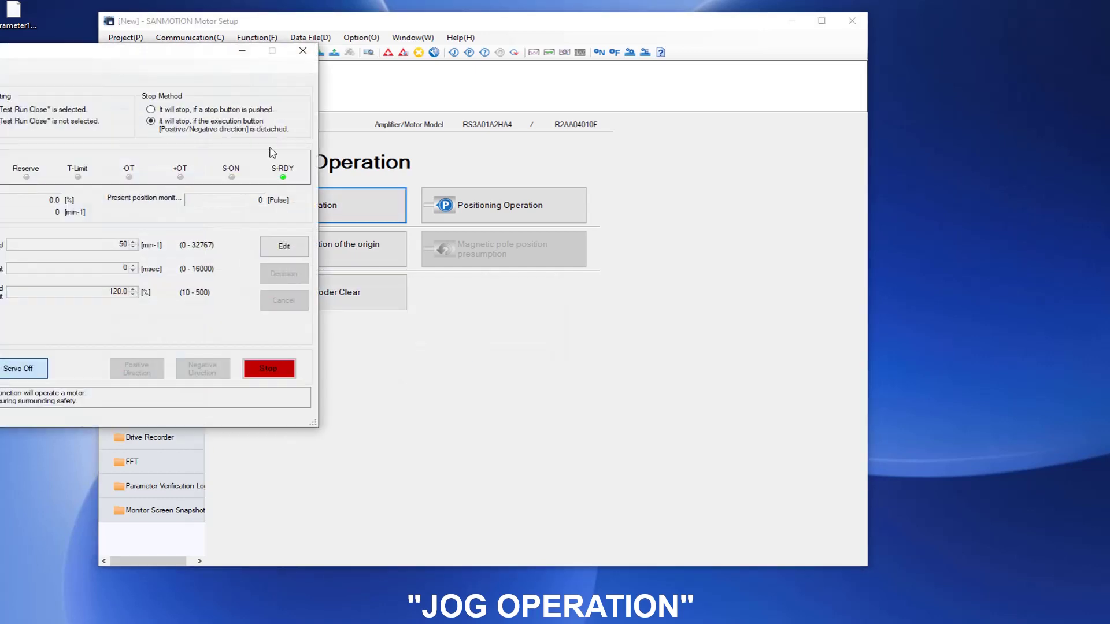
pyautogui.moveTo(175, 58); pyautogui.dragTo(502, 101)
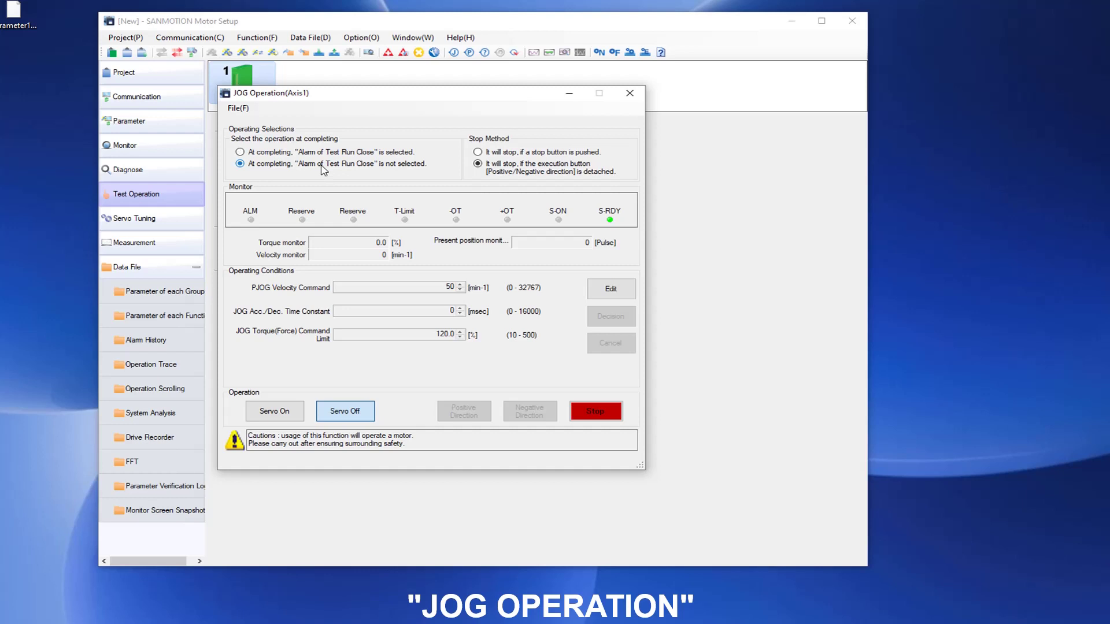
pyautogui.click(598, 298)
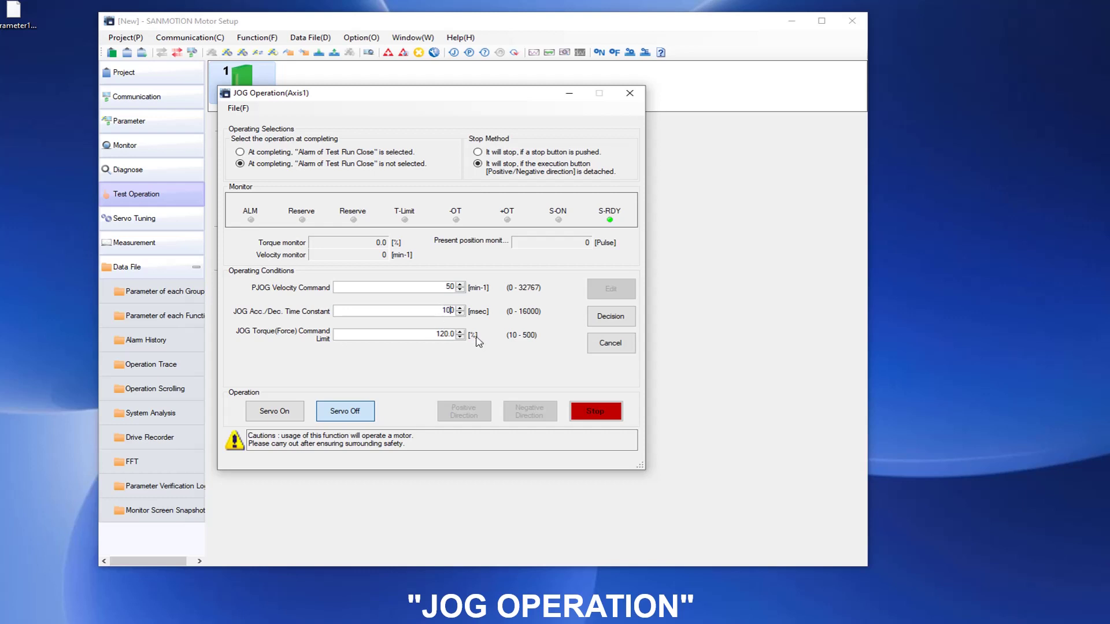
# Step: Apply the 100 msec time constant, turn the servo on, and jog positive and negative twice at 50 min-1
pyautogui.click(611, 318)
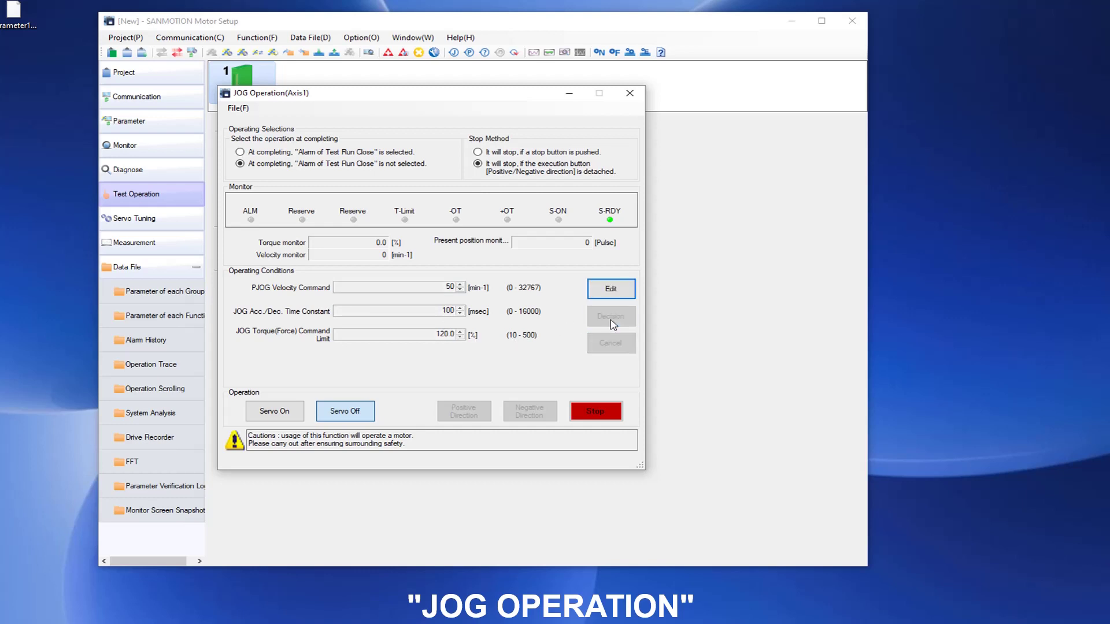
pyautogui.click(284, 415)
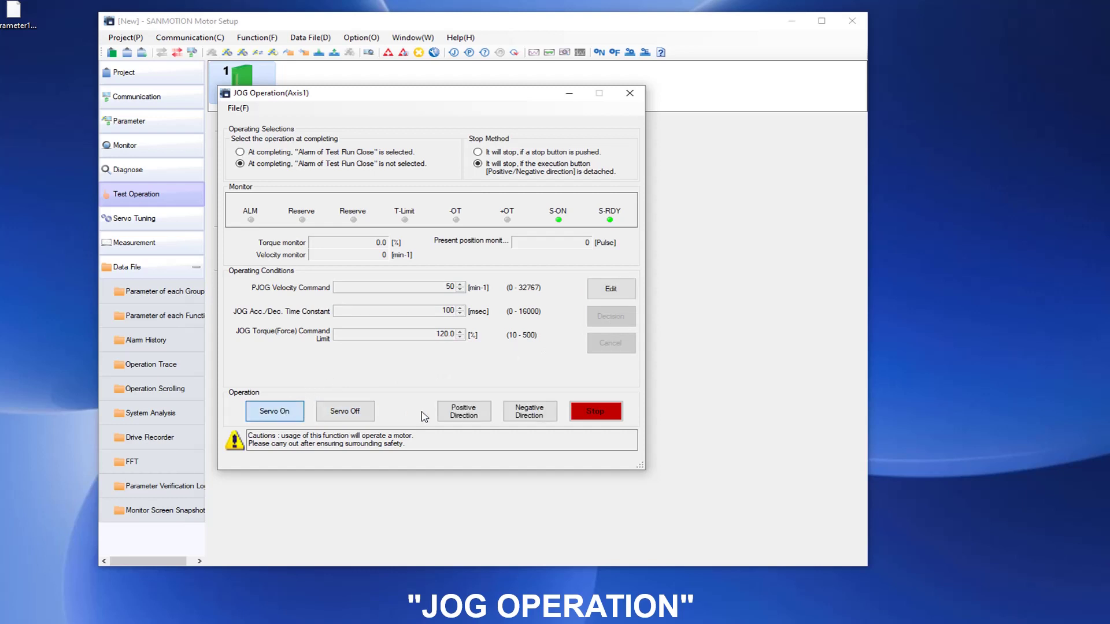
pyautogui.click(467, 416)
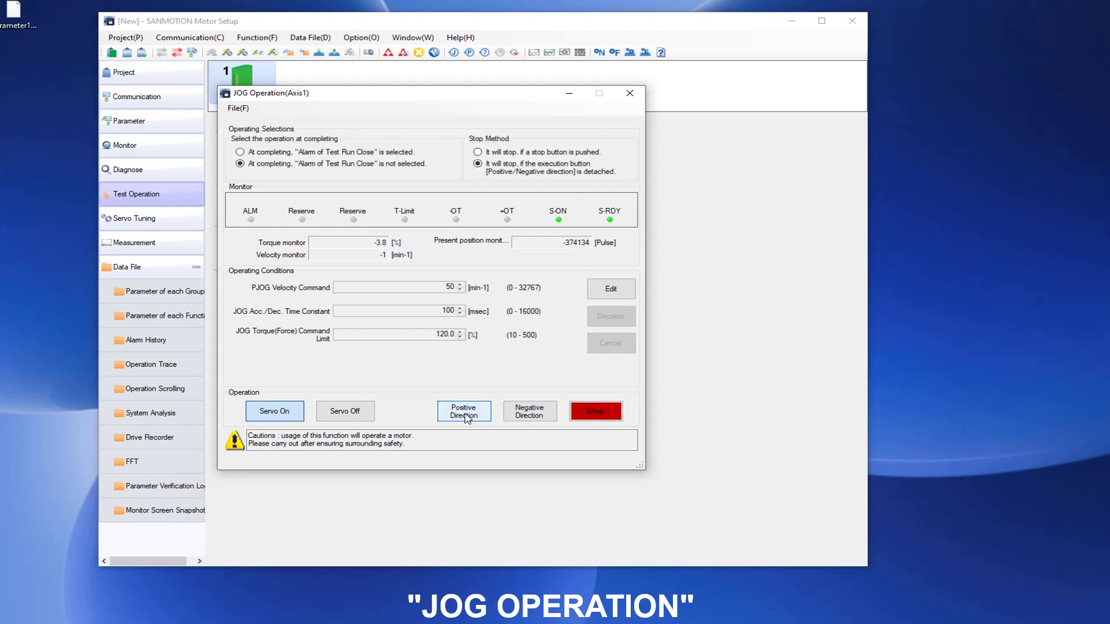
pyautogui.click(528, 414)
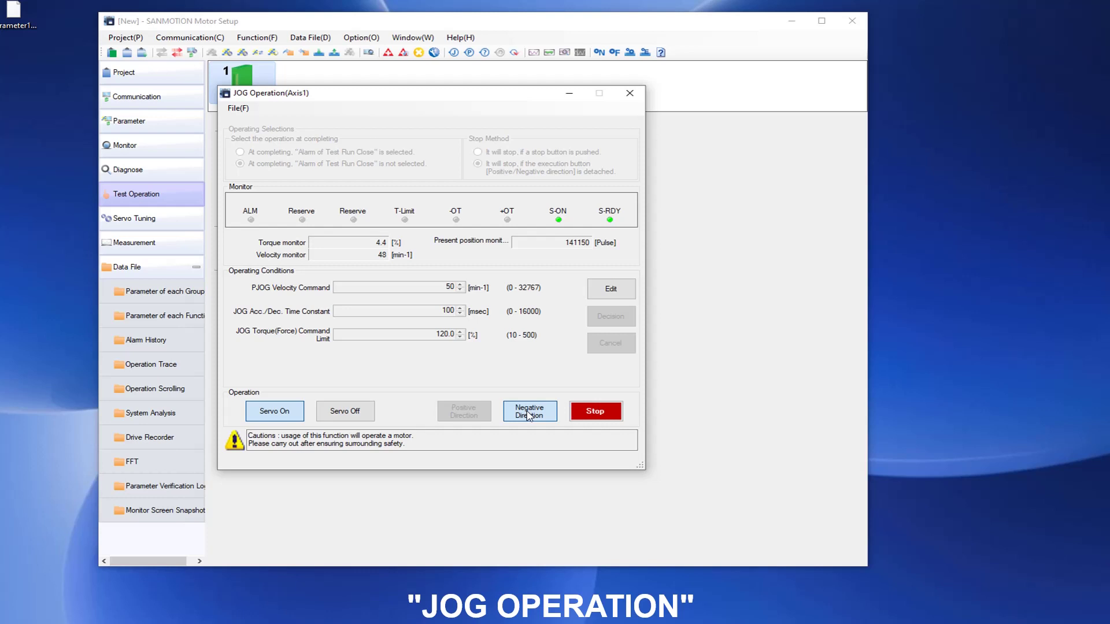
pyautogui.click(463, 415)
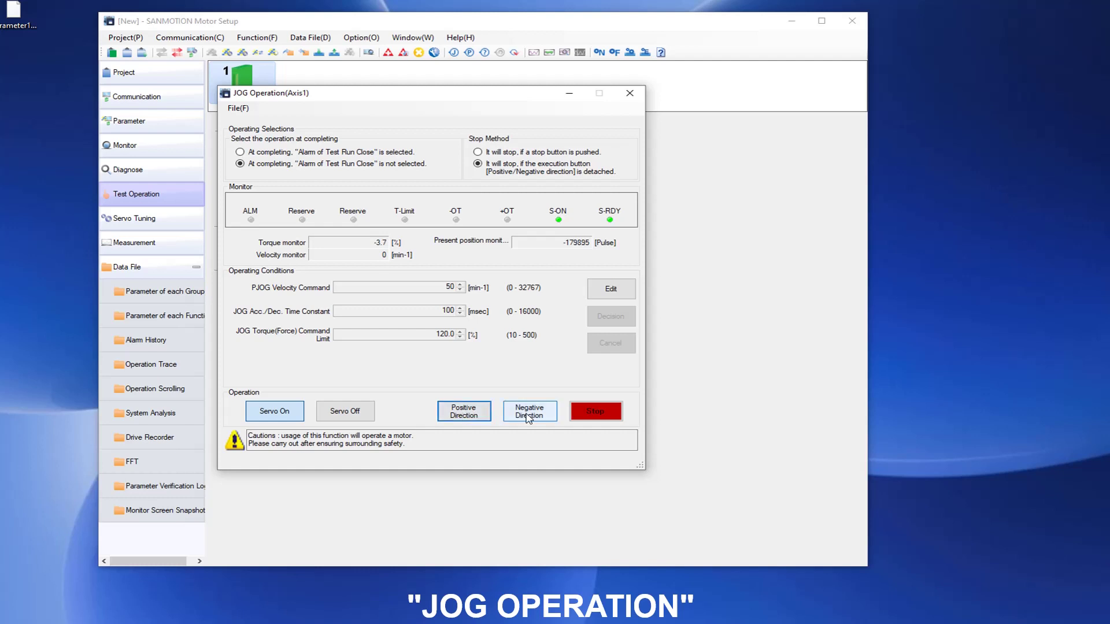
pyautogui.click(528, 416)
# Step: Set the stop method to 'It will stop, if a stop button is pushed' and start a continuous positive jog
pyautogui.click(531, 153)
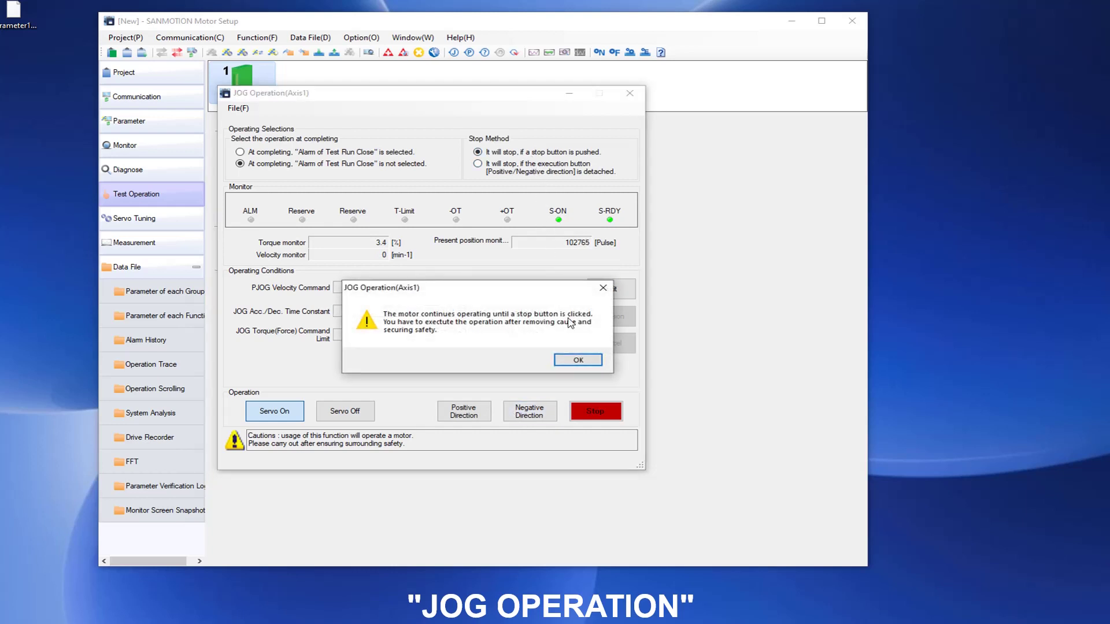
pyautogui.click(581, 359)
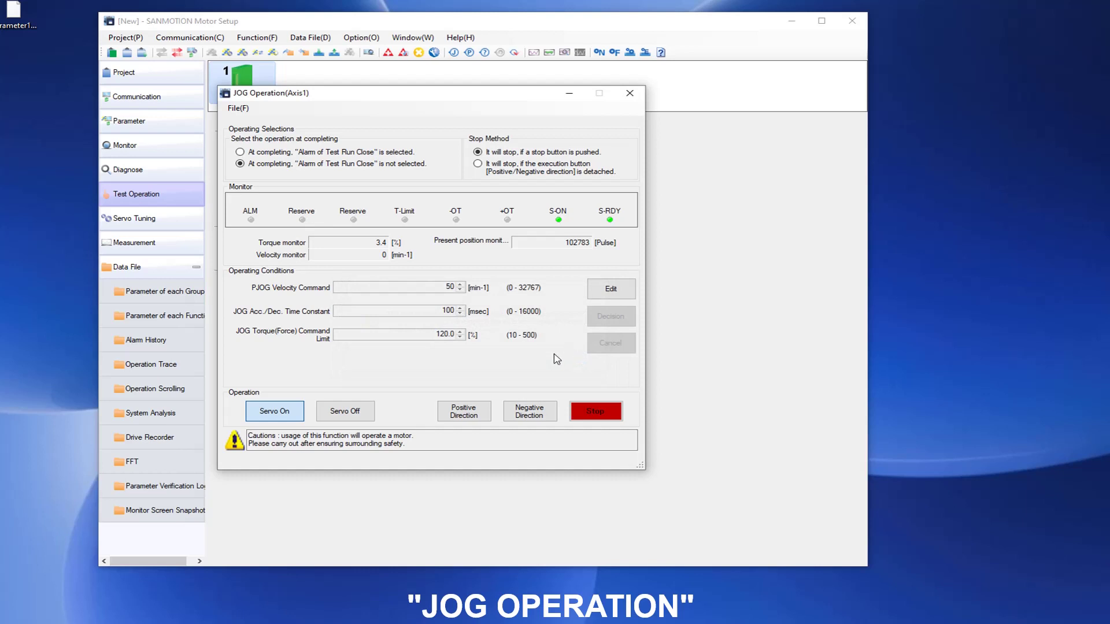
pyautogui.click(473, 411)
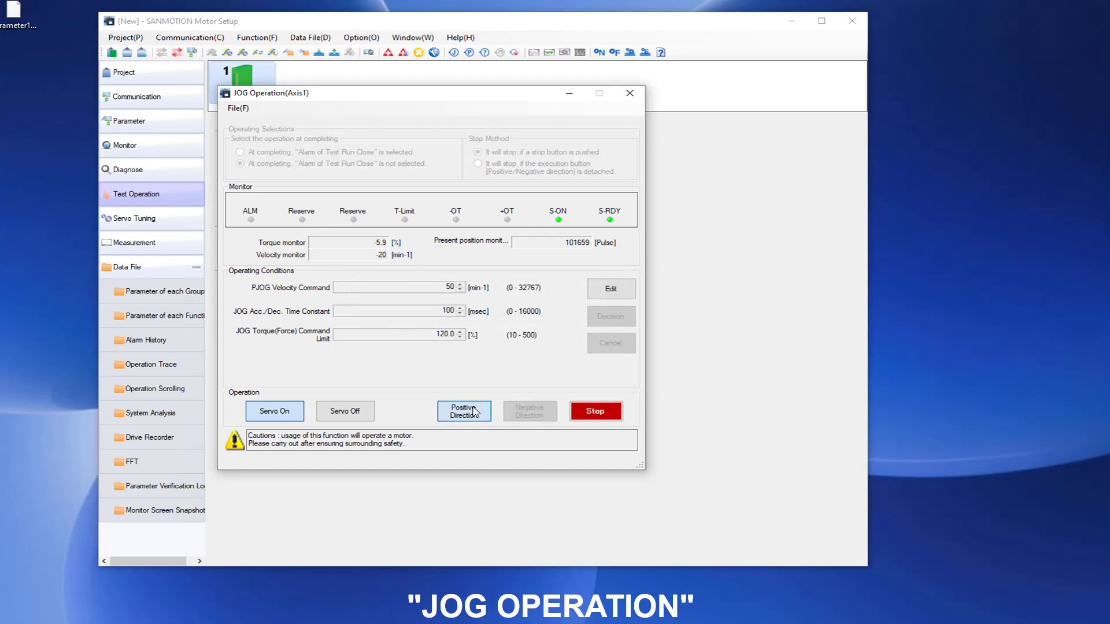